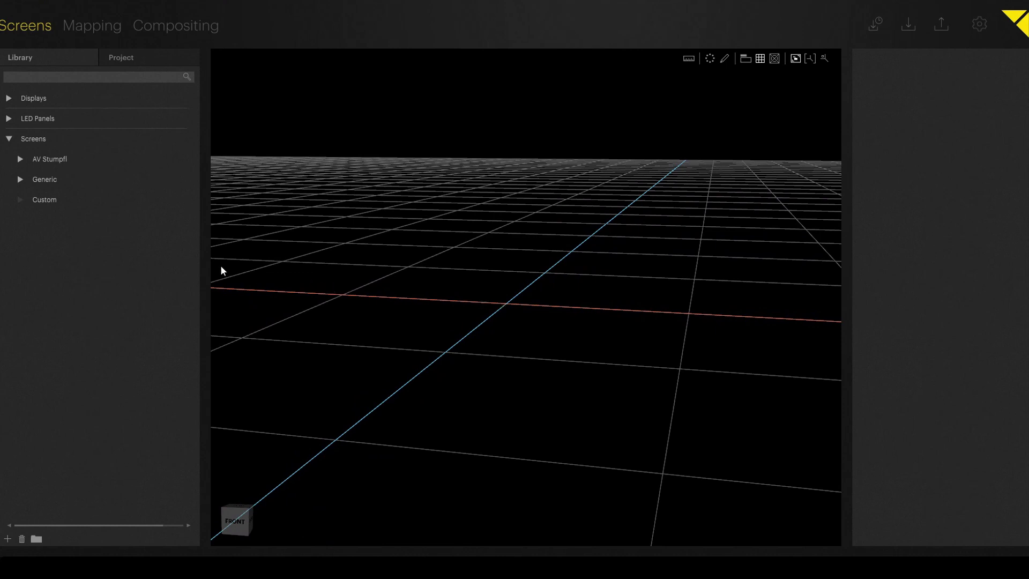
- Import the Dodekaeder 14,5 cm.FBX model into the Custom screens library folder
{"action": "left_click", "coordinate": [56, 199]}
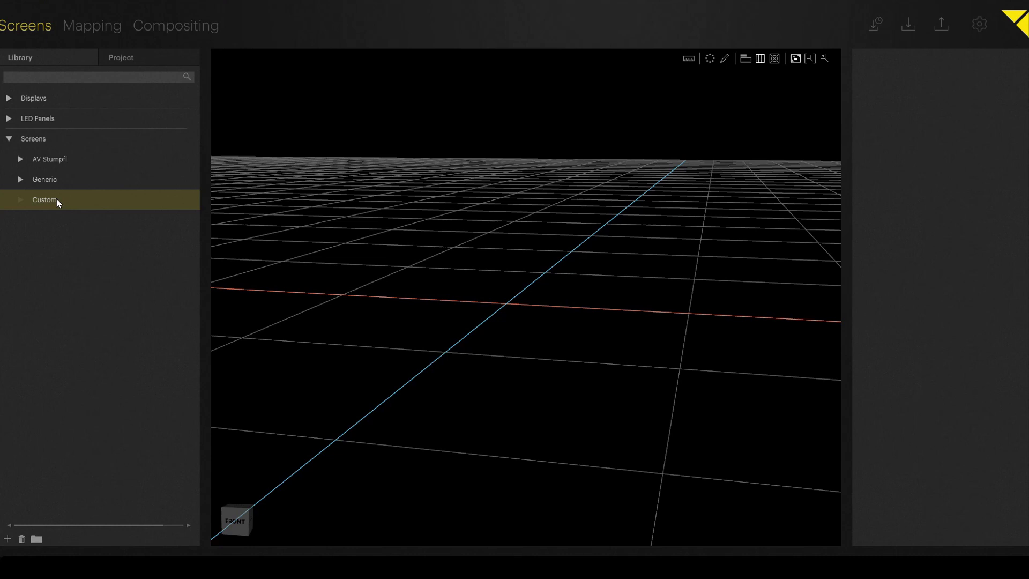
{"action": "left_click", "coordinate": [8, 539]}
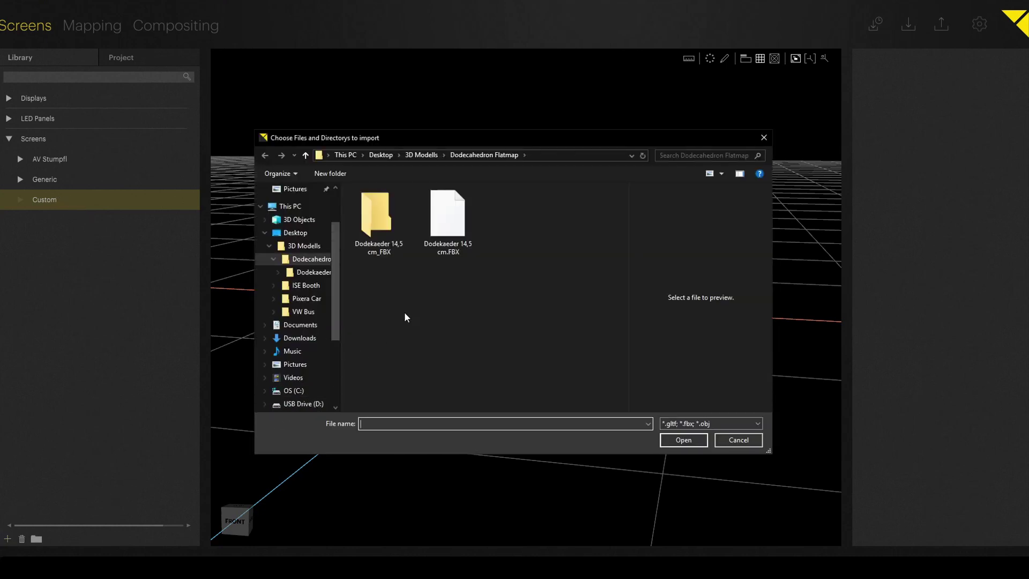
{"action": "left_click", "coordinate": [448, 252]}
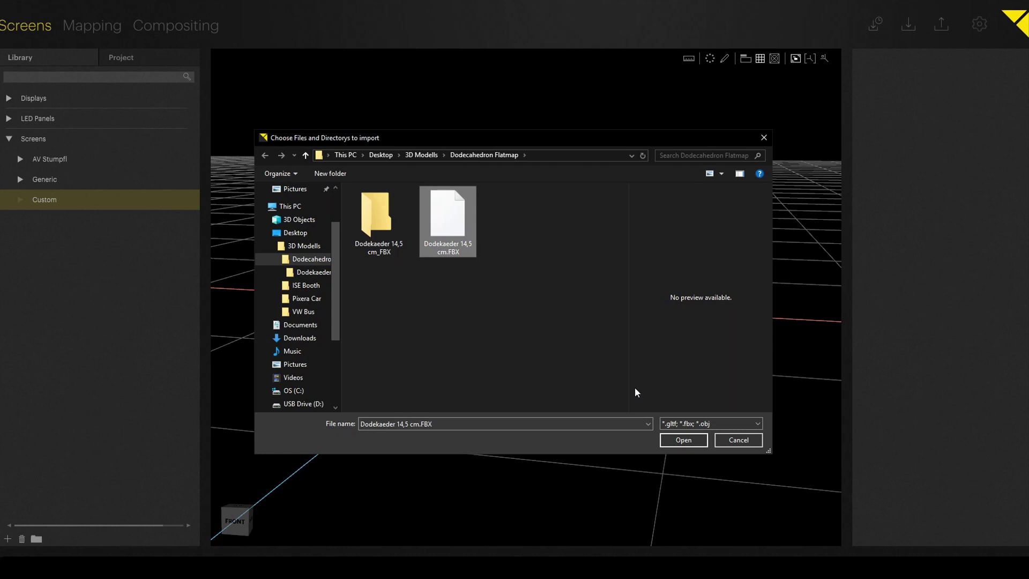
{"action": "left_click", "coordinate": [681, 442]}
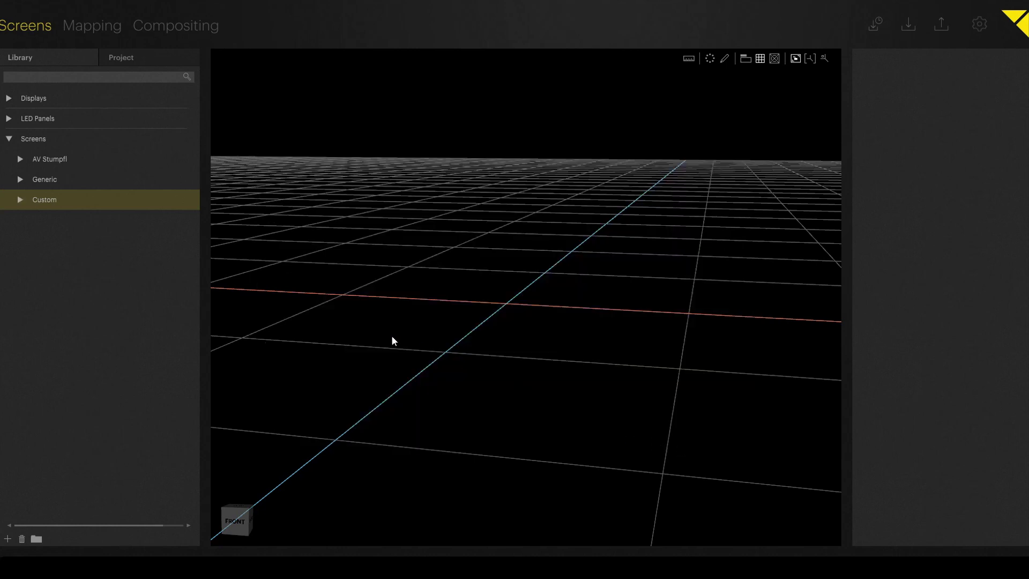
- Place the Dodekaeder model at the grid origin and frame it in the viewport
{"action": "left_click", "coordinate": [20, 200]}
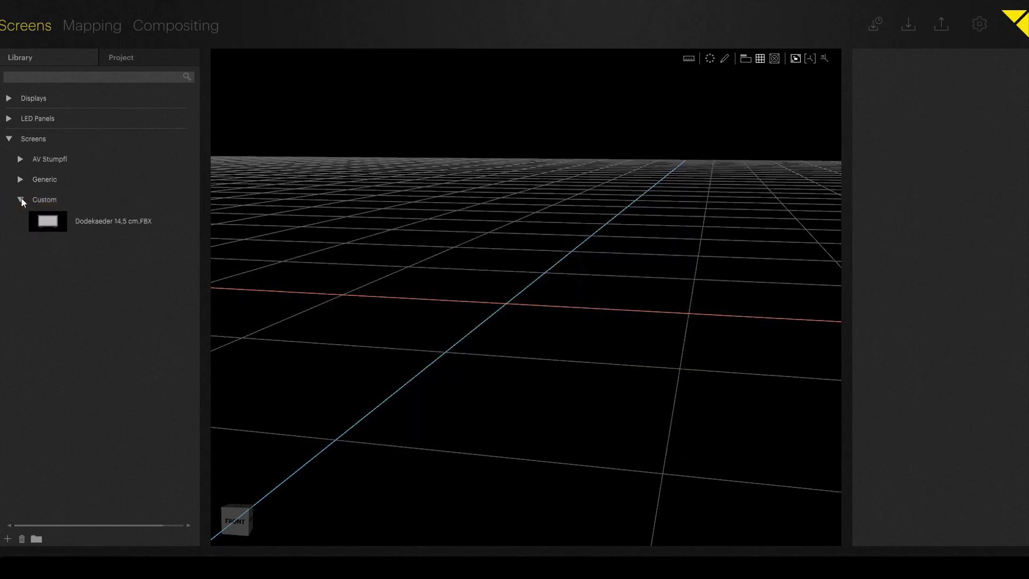
{"action": "left_click", "coordinate": [43, 223]}
{"action": "left_click_drag", "start_coordinate": [43, 225], "coordinate": [519, 329]}
{"action": "left_click", "coordinate": [510, 295]}
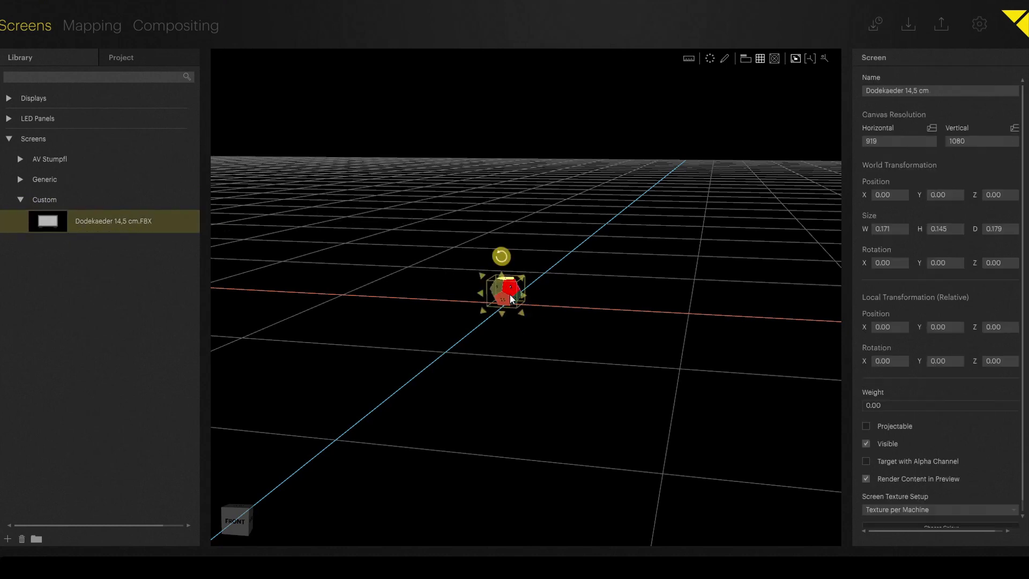
{"action": "scroll", "coordinate": [516, 340], "scroll_direction": "up", "scroll_amount": 10}
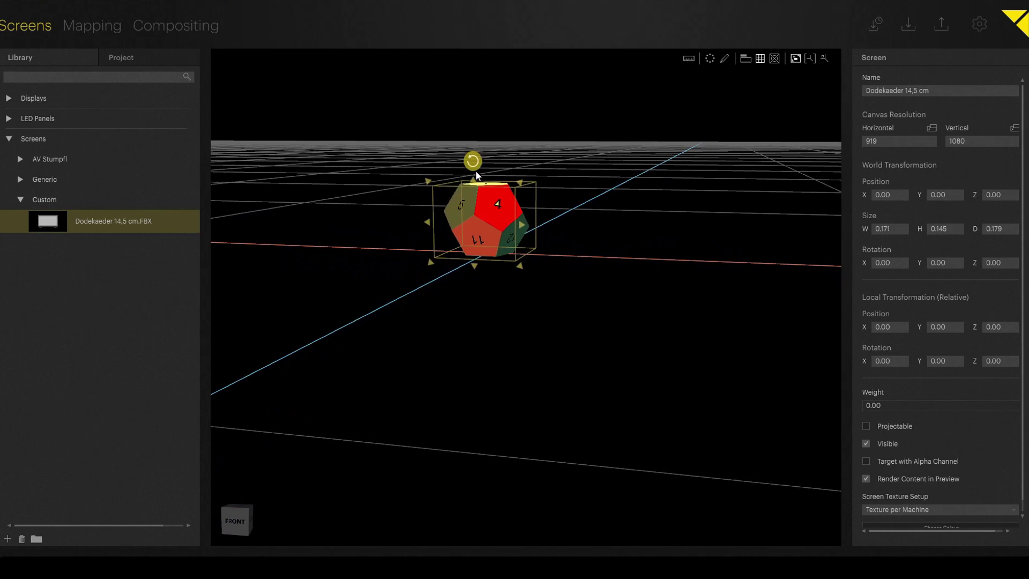
{"action": "right_click_drag", "start_coordinate": [451, 127], "coordinate": [554, 417]}
{"action": "middle_click_drag", "start_coordinate": [552, 413], "coordinate": [533, 346]}
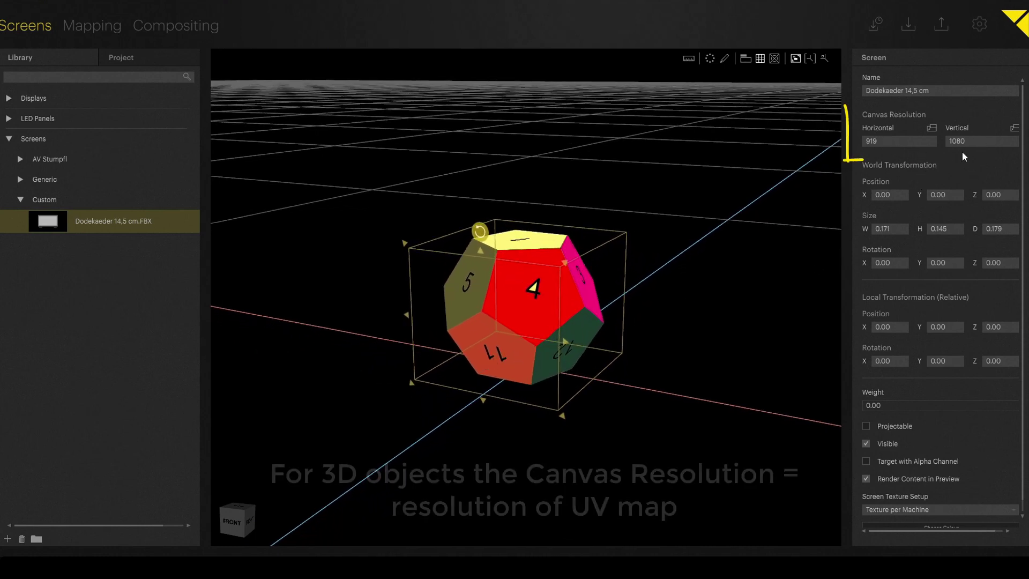
- Set the dodecahedron's horizontal canvas resolution to 1920 (1920 × 1080) and make it projectable
{"action": "left_click", "coordinate": [917, 140]}
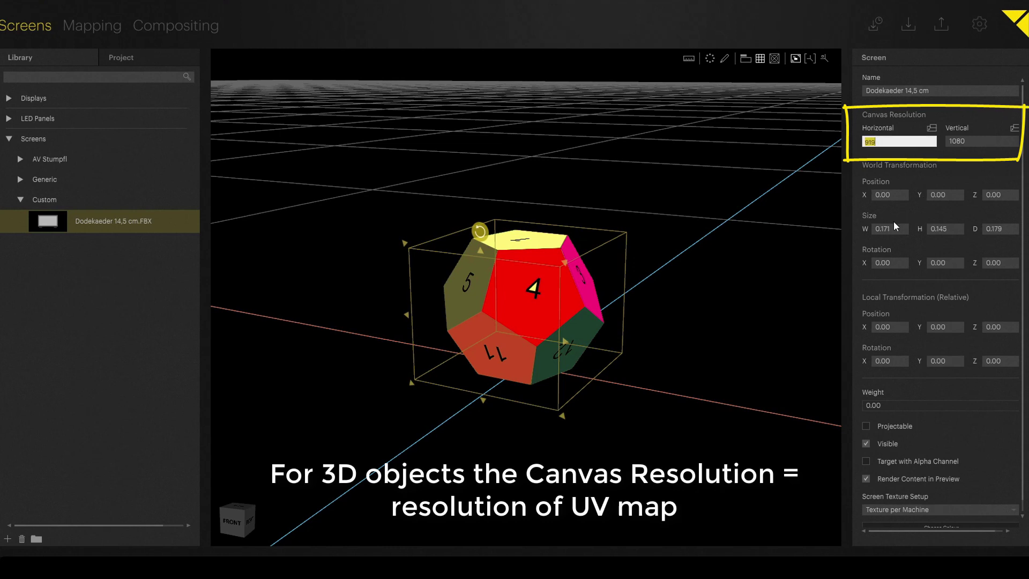
{"action": "type", "text": "1920"}
{"action": "key", "text": "Return"}
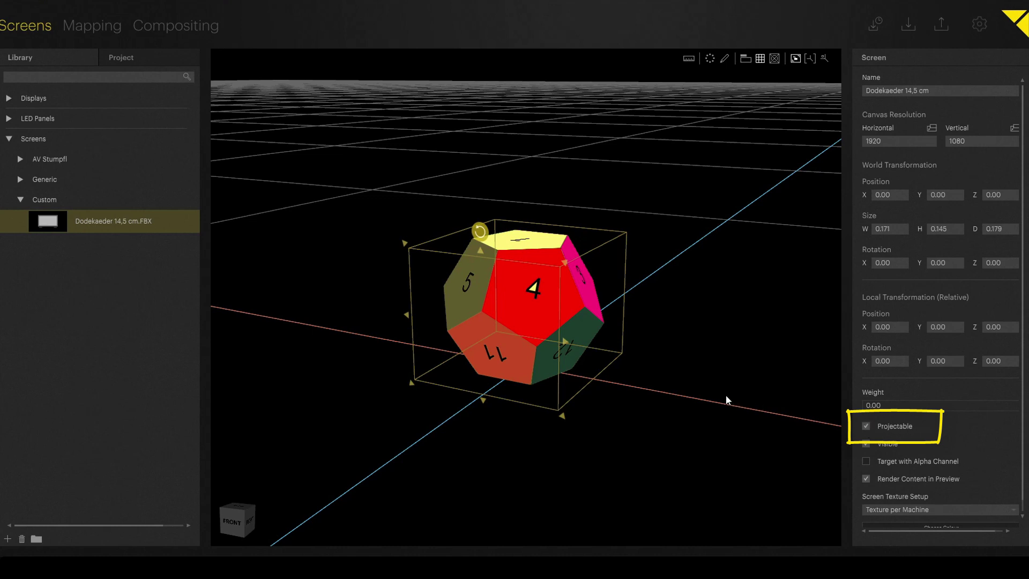
{"action": "left_click", "coordinate": [695, 394]}
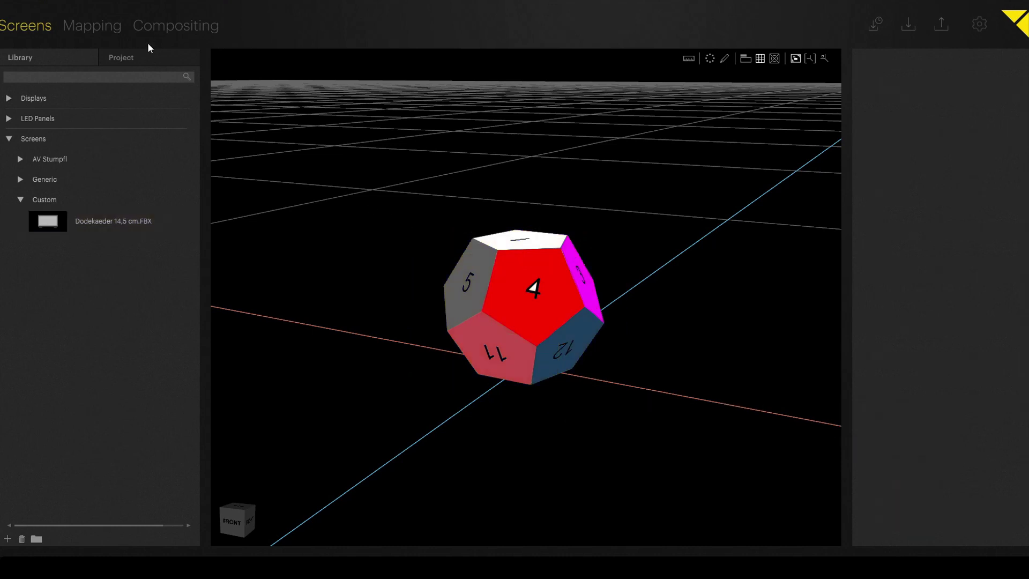
- Import Texture_Dodecahedron Flatmap.jpg into the Media folder in the Compositing workspace
{"action": "left_click", "coordinate": [159, 26]}
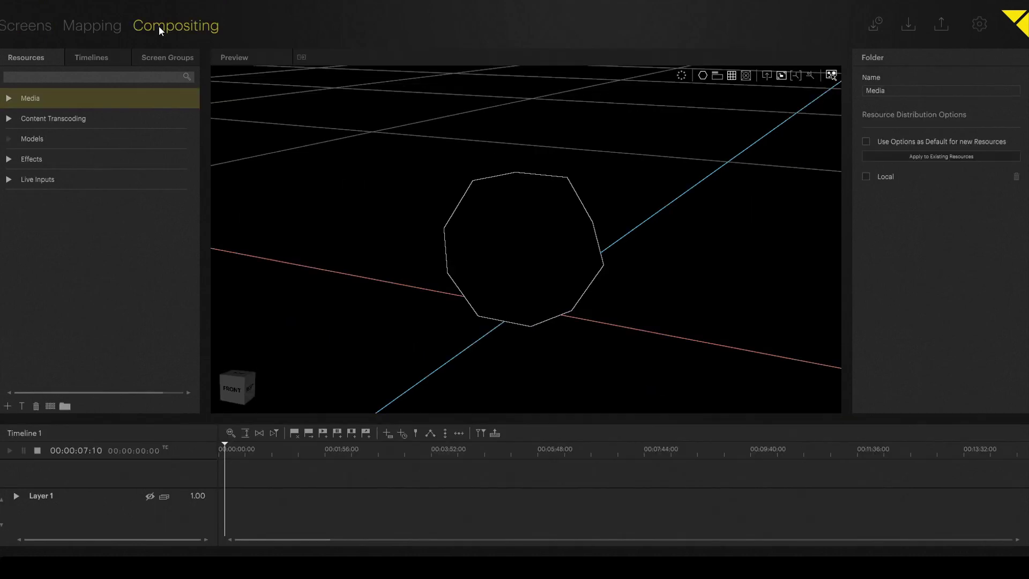
{"action": "left_click", "coordinate": [9, 98]}
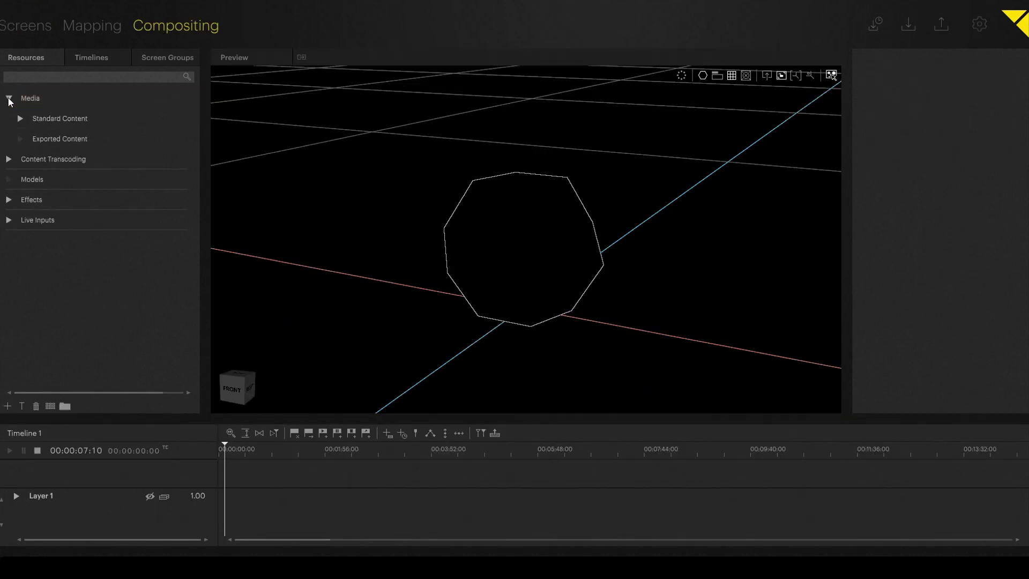
{"action": "left_click", "coordinate": [59, 98]}
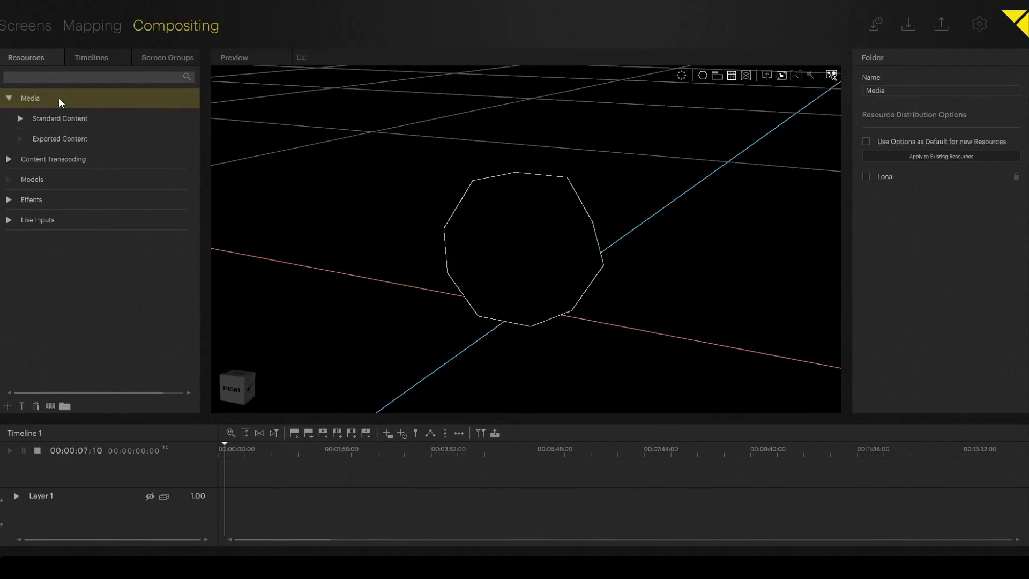
{"action": "left_click", "coordinate": [7, 406]}
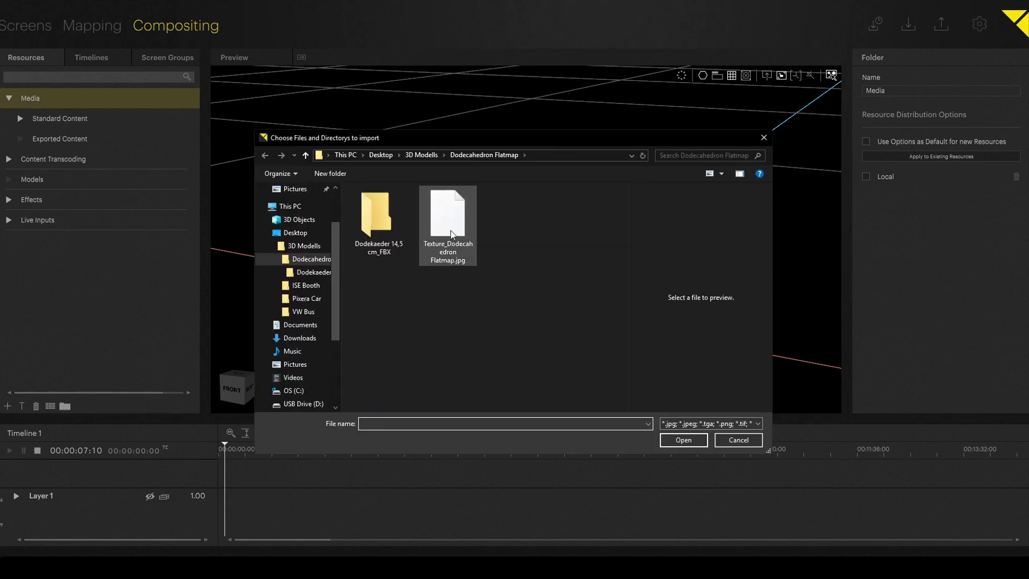
{"action": "left_click", "coordinate": [447, 225]}
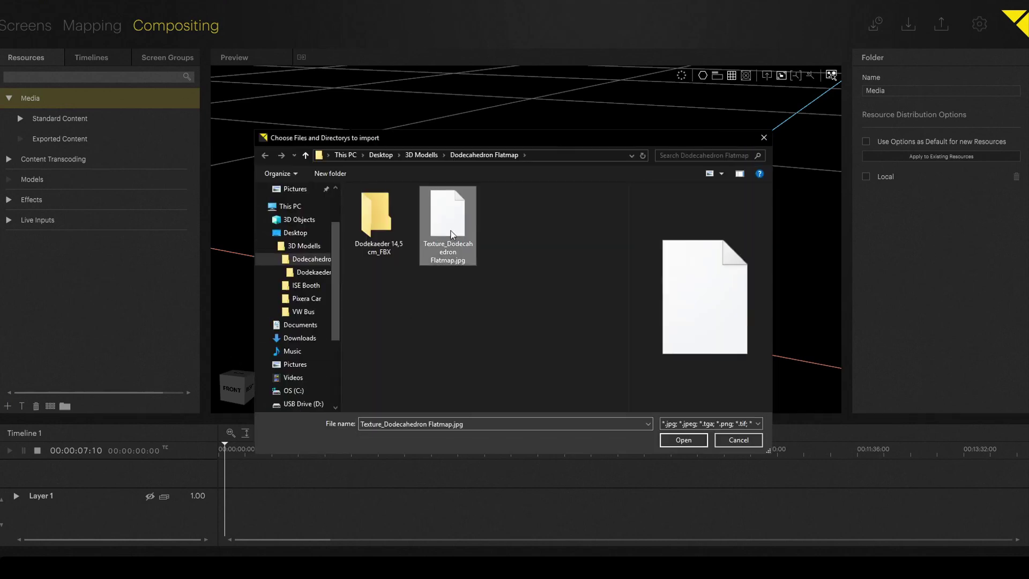
{"action": "left_click", "coordinate": [689, 440]}
- Apply the 1920 × 1080 flatmap texture to the dodecahedron on Layer 2
{"action": "left_click", "coordinate": [43, 163]}
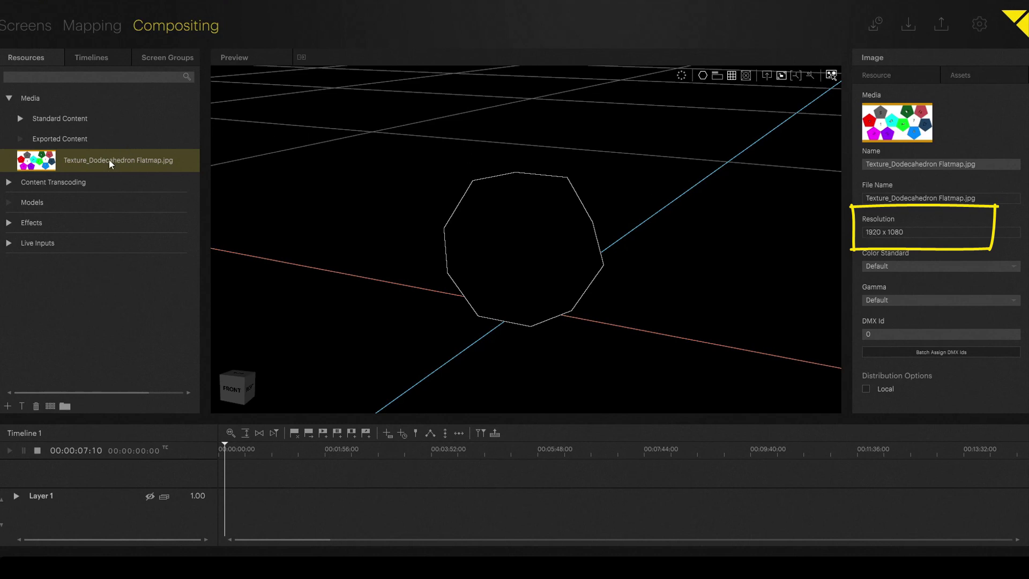
{"action": "left_click_drag", "start_coordinate": [109, 159], "coordinate": [520, 247]}
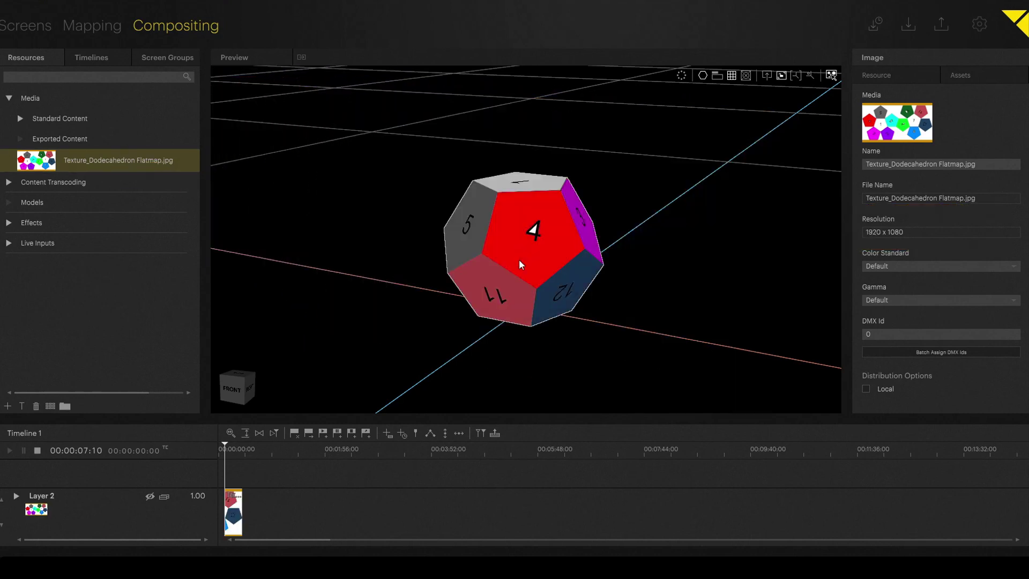
{"action": "left_click", "coordinate": [103, 31]}
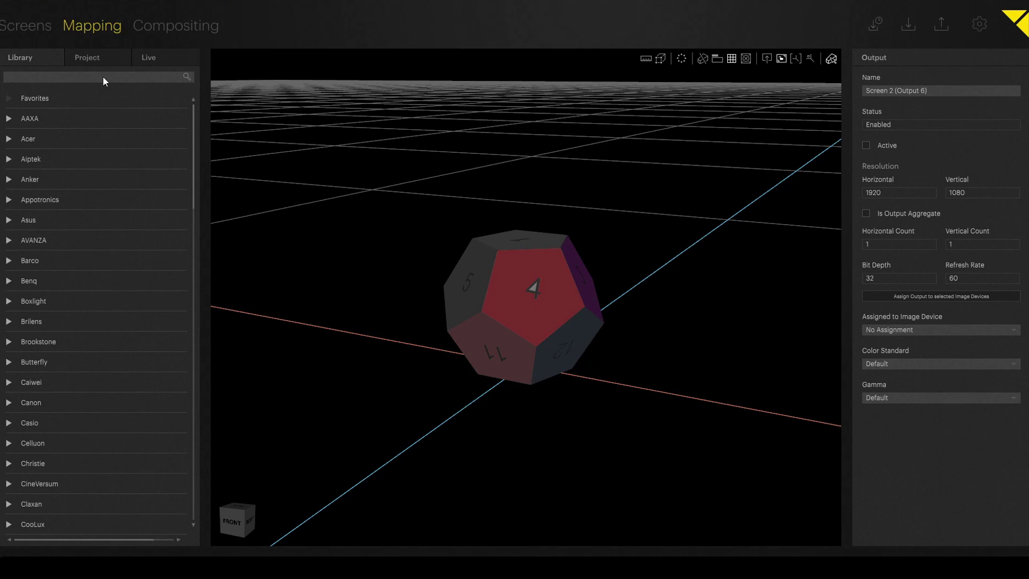
- Search 'optoma ml750' and add an Optoma ML750e projector (1280 × 800) to the stage
{"action": "left_click", "coordinate": [74, 78]}
{"action": "type", "text": "op"}
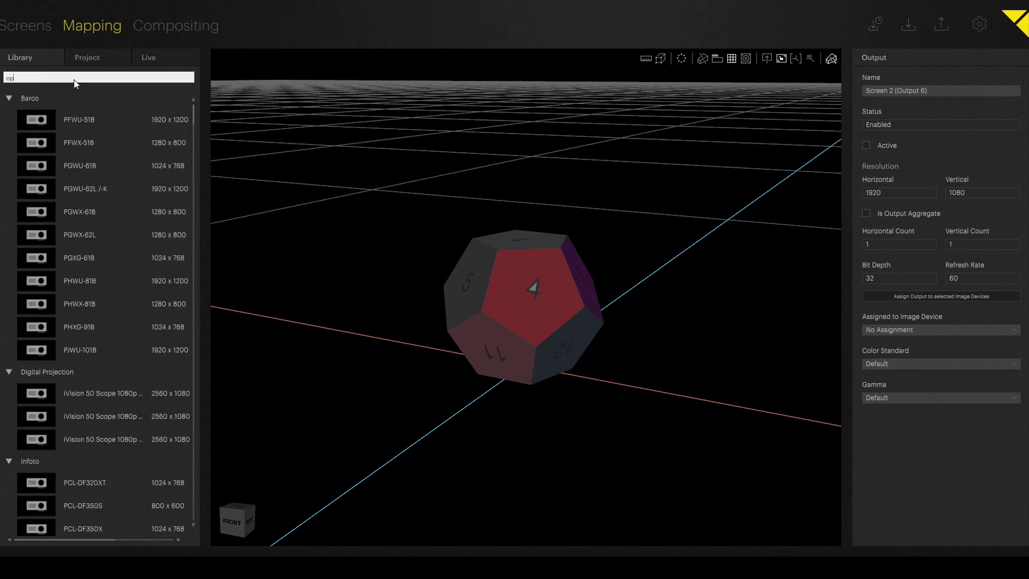
{"action": "type", "text": "toma"}
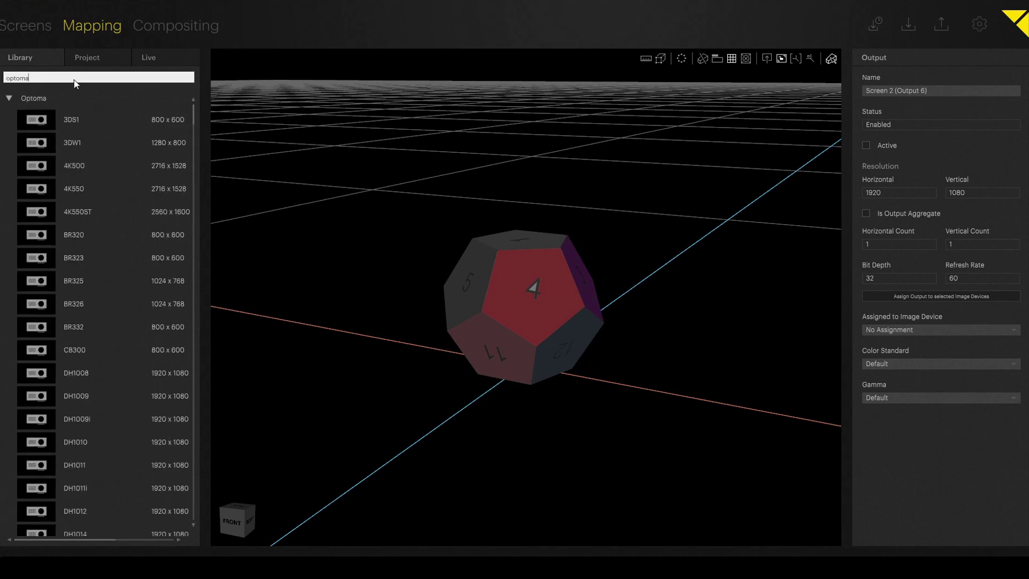
{"action": "type", "text": " ml750"}
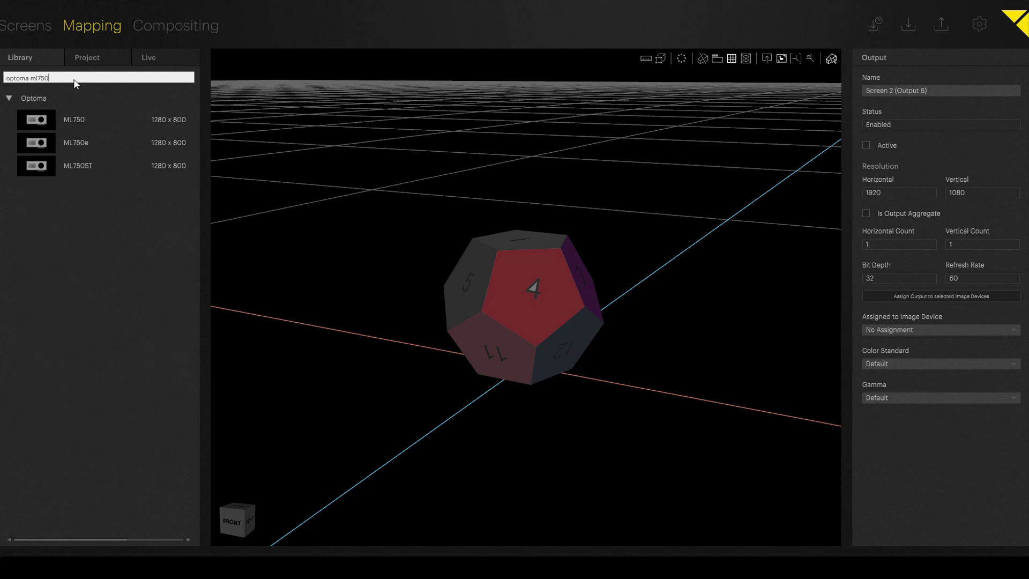
{"action": "left_click", "coordinate": [36, 147]}
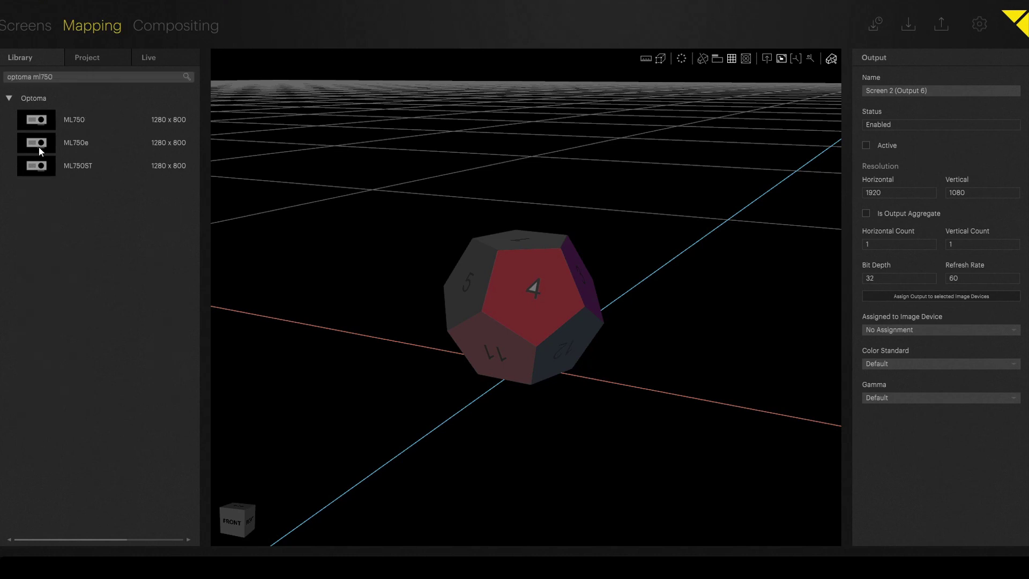
{"action": "left_click_drag", "start_coordinate": [37, 149], "coordinate": [393, 245]}
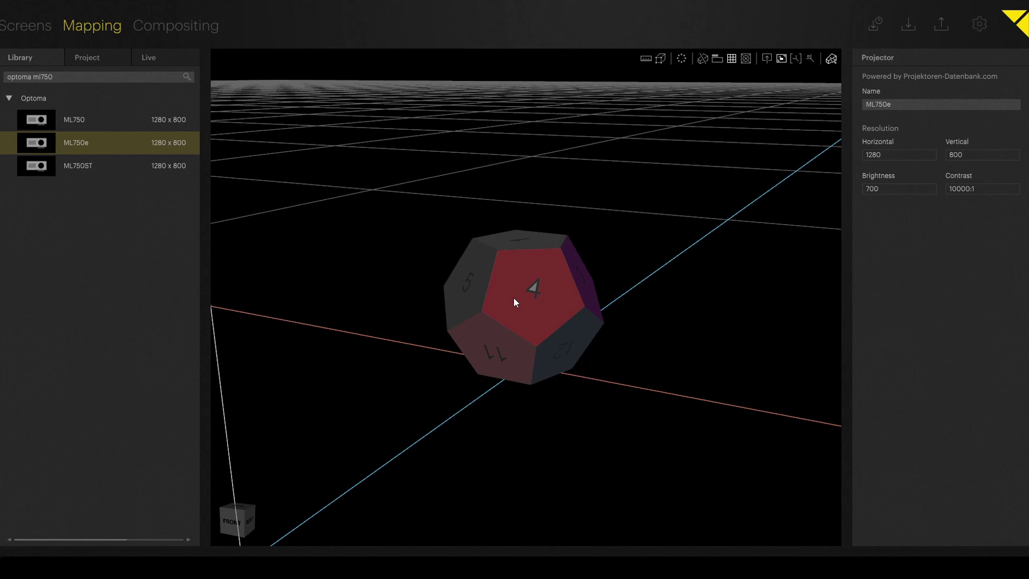
{"action": "scroll", "coordinate": [516, 301], "scroll_direction": "down", "scroll_amount": 5}
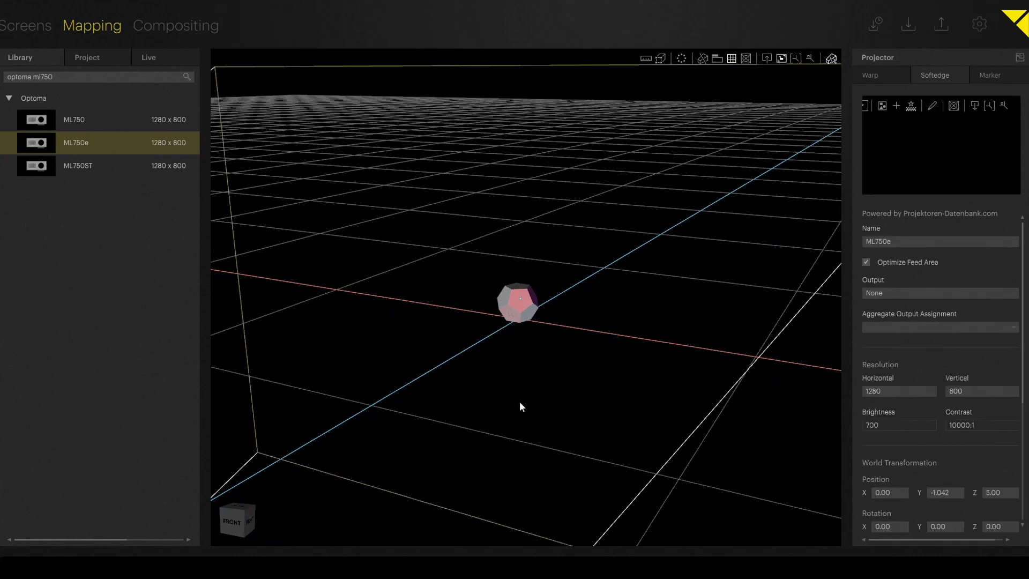
- Set the projector position to Y 0 and Z 0.50
{"action": "left_click", "coordinate": [951, 493]}
{"action": "type", "text": "0"}
{"action": "left_click", "coordinate": [1003, 494]}
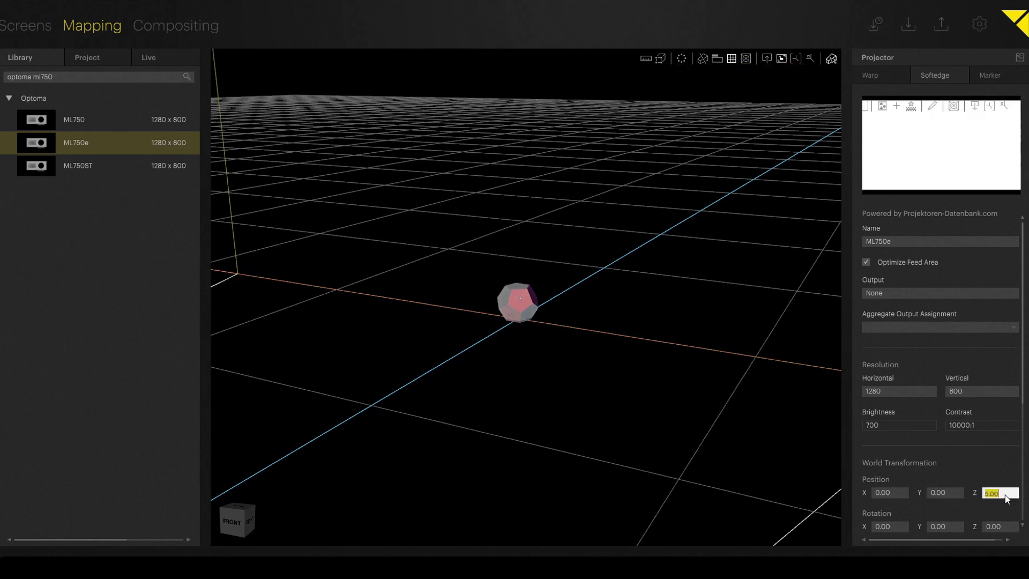
{"action": "type", "text": "0.5"}
{"action": "key", "text": "Return"}
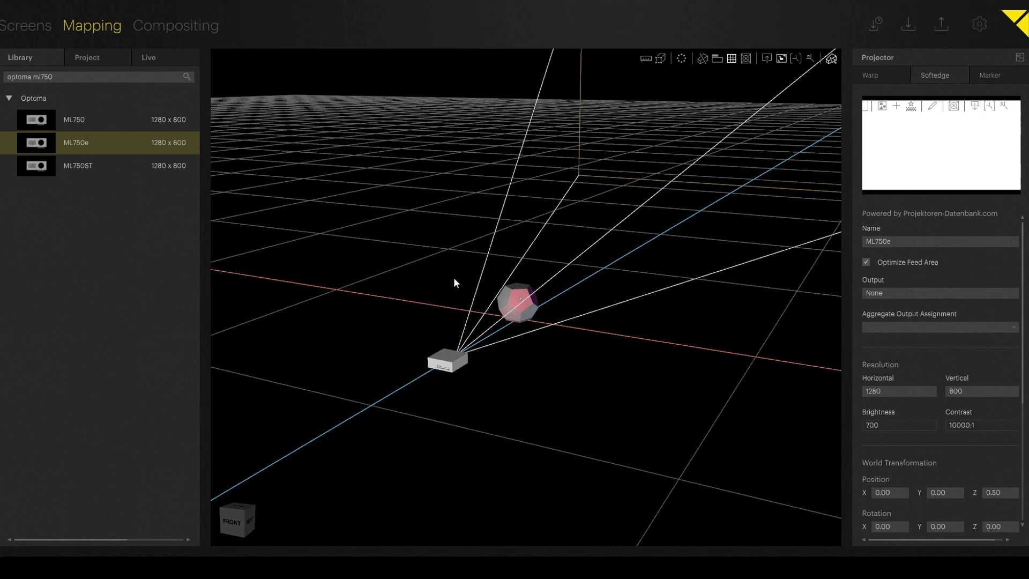
- Nudge the projector box and orbit to check it is aimed at the dodecahedron
{"action": "scroll", "coordinate": [513, 337], "scroll_direction": "up", "scroll_amount": 5}
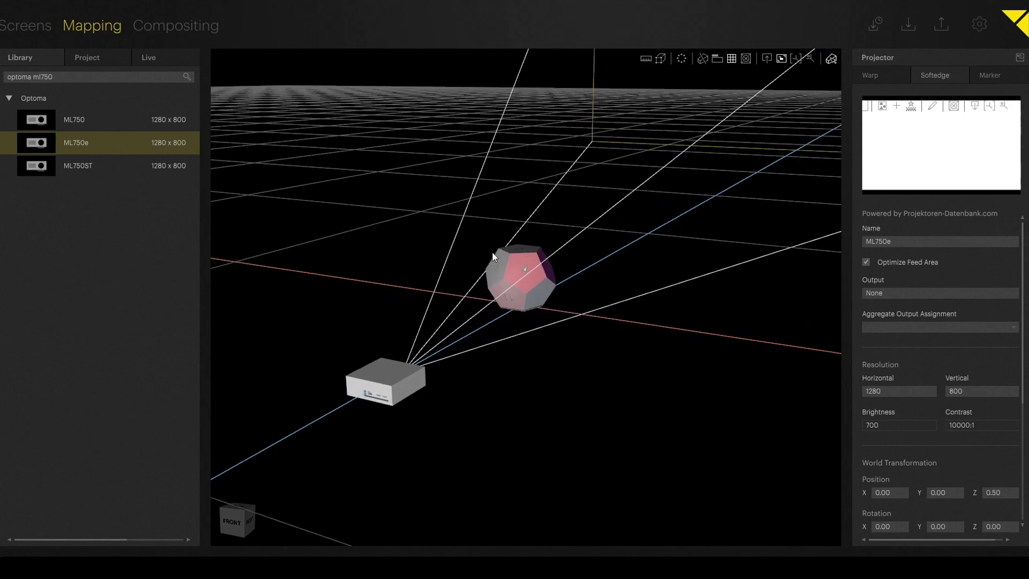
{"action": "middle_click_drag", "start_coordinate": [467, 271], "coordinate": [549, 321]}
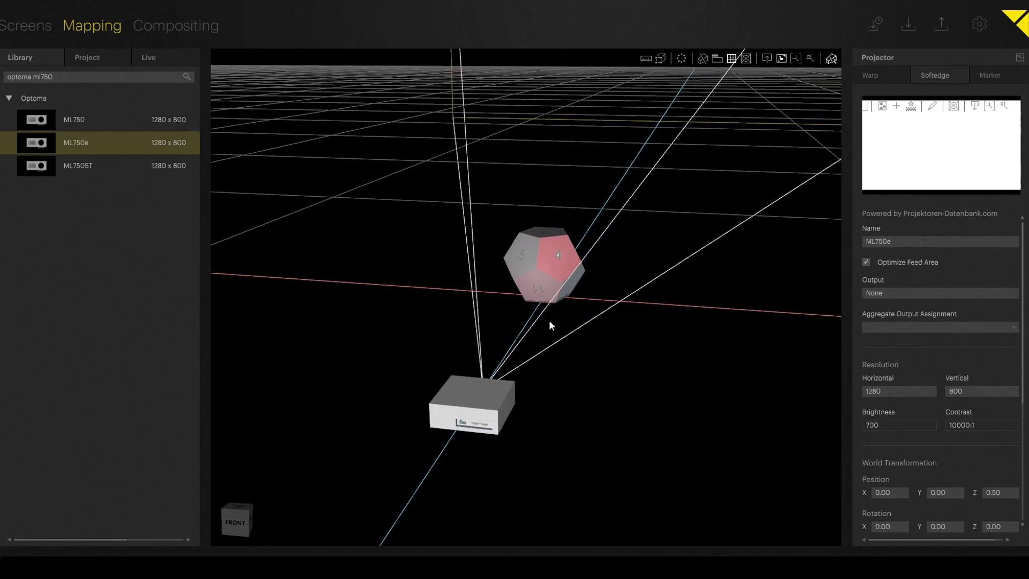
{"action": "left_click", "coordinate": [478, 422]}
{"action": "left_click_drag", "start_coordinate": [478, 422], "coordinate": [481, 428]}
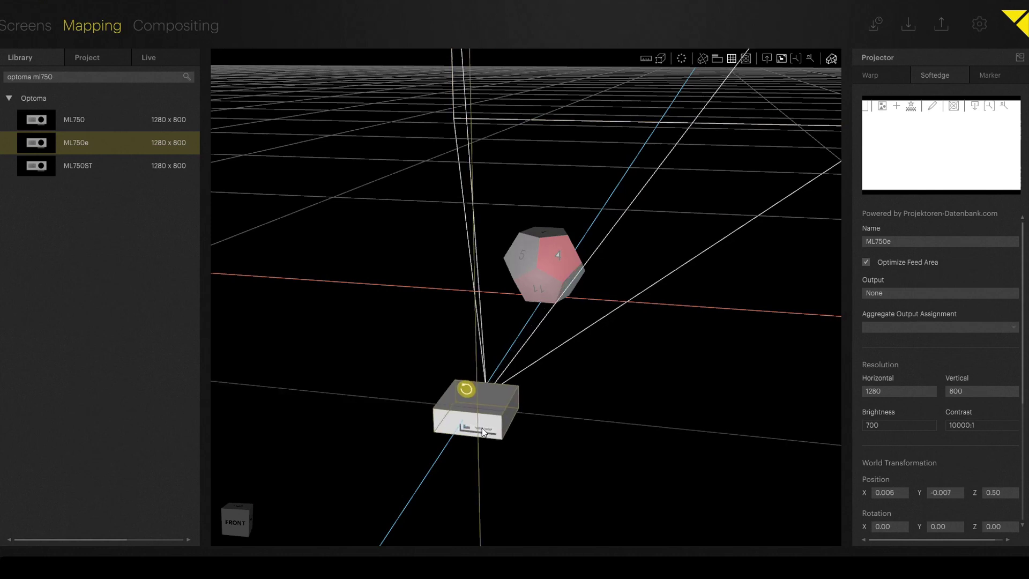
{"action": "left_click", "coordinate": [607, 403]}
{"action": "middle_click_drag", "start_coordinate": [487, 352], "coordinate": [591, 365]}
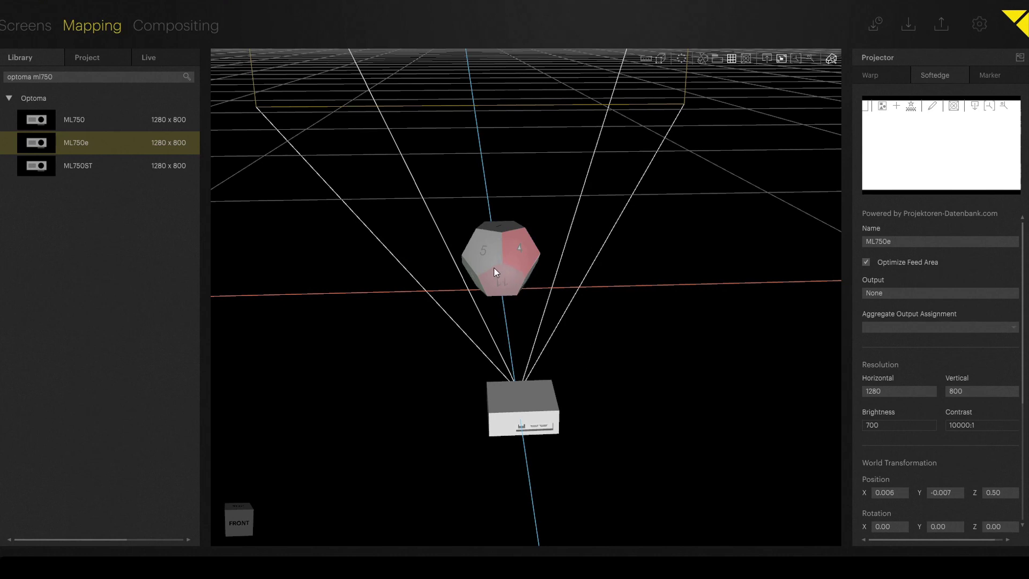
{"action": "middle_click_drag", "start_coordinate": [603, 290], "coordinate": [486, 312]}
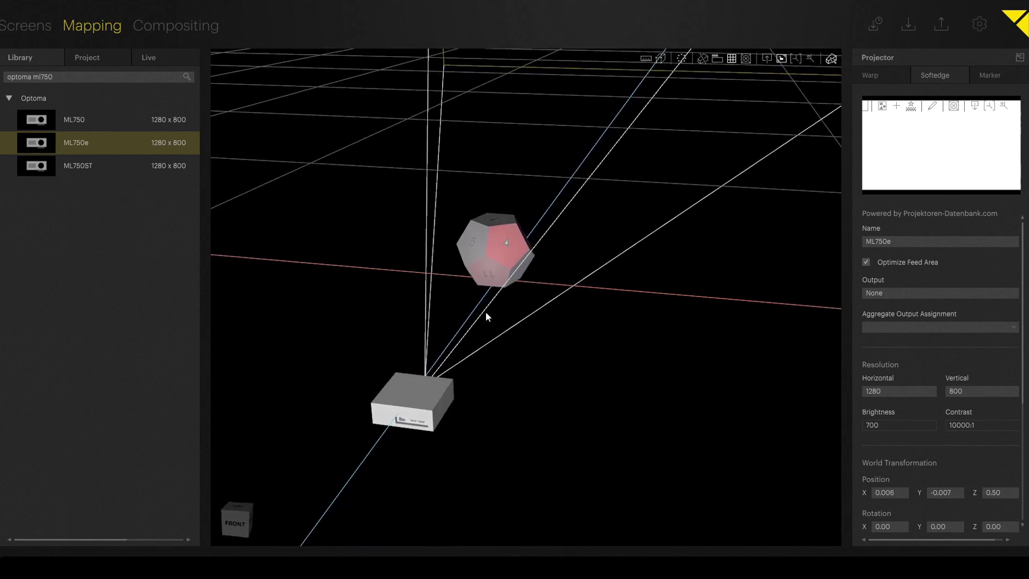
{"action": "left_click", "coordinate": [28, 29]}
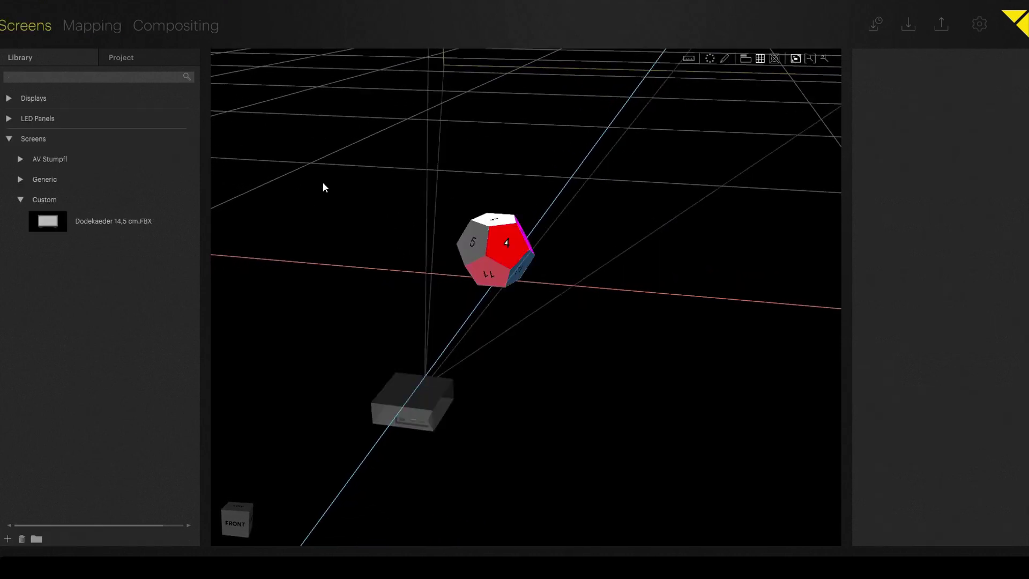
- Rotate the dodecahedron to Y -22.50, turning faces 4 and 3 toward the projector
{"action": "left_click", "coordinate": [504, 229]}
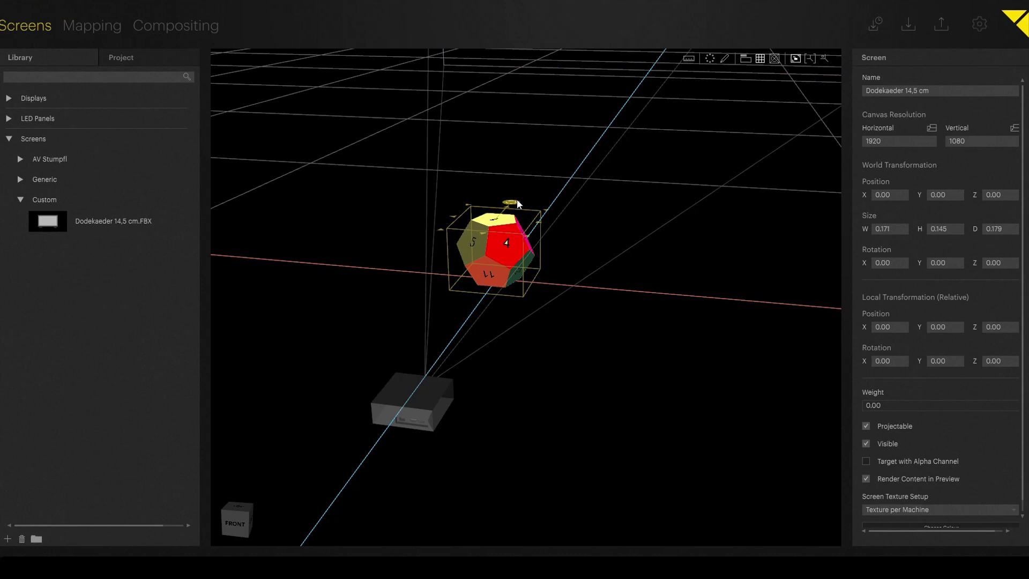
{"action": "left_click", "coordinate": [515, 199]}
{"action": "left_click", "coordinate": [508, 222]}
{"action": "left_click_drag", "start_coordinate": [516, 217], "coordinate": [518, 226]}
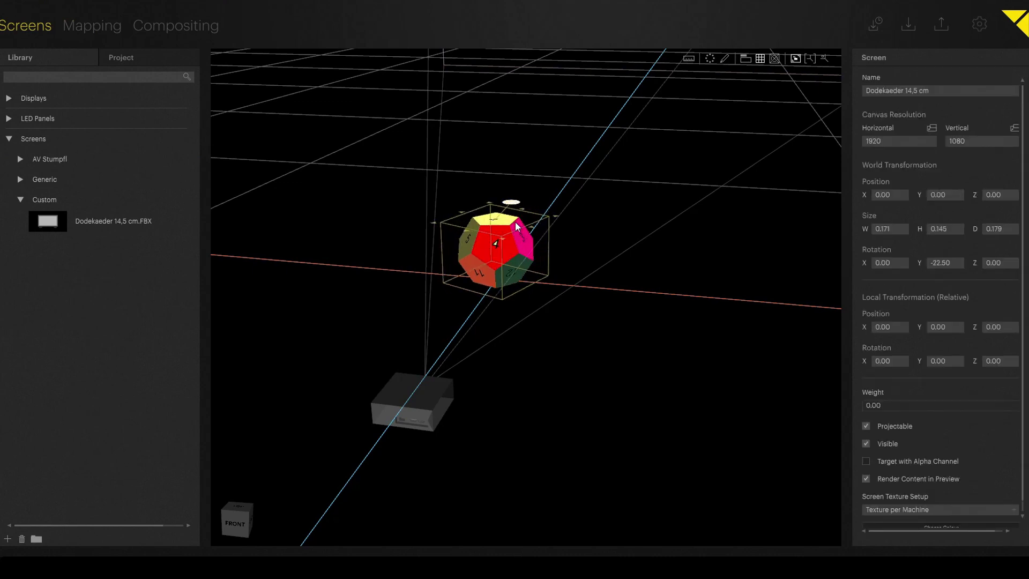
{"action": "left_click", "coordinate": [536, 337]}
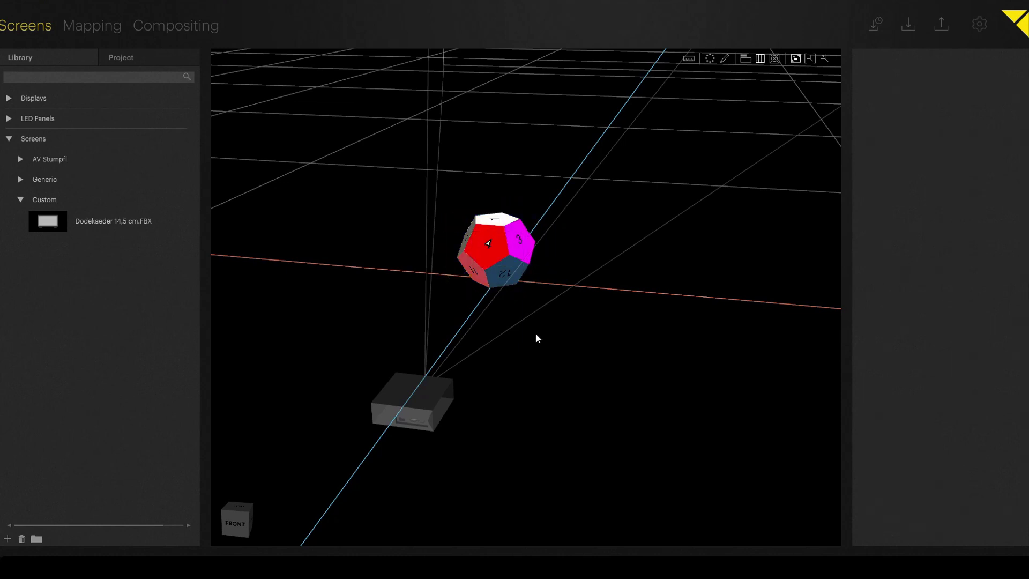
{"action": "middle_click_drag", "start_coordinate": [422, 317], "coordinate": [448, 339]}
{"action": "scroll", "coordinate": [449, 321], "scroll_direction": "up", "scroll_amount": 3}
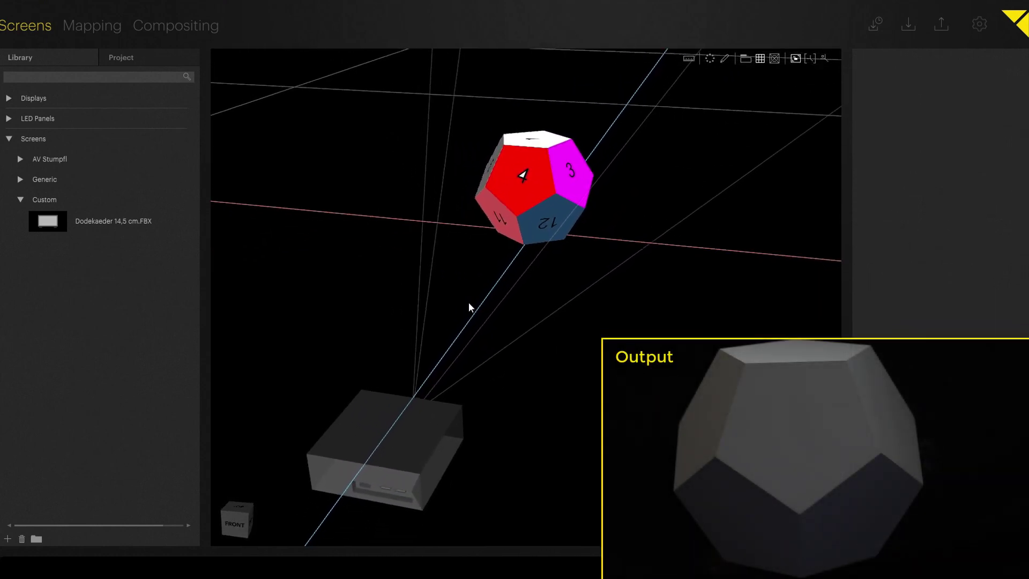
{"action": "middle_click_drag", "start_coordinate": [469, 304], "coordinate": [481, 288]}
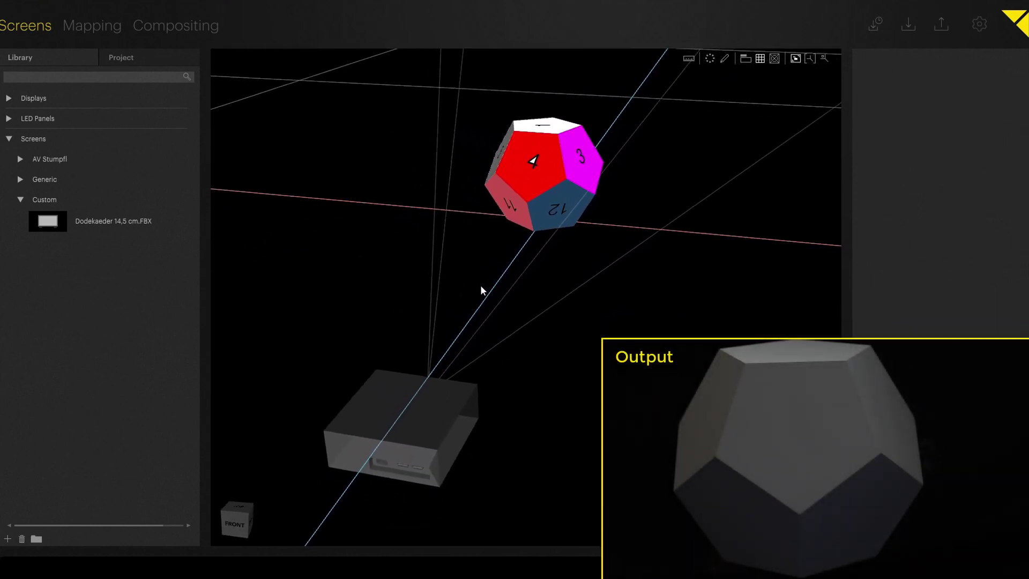
- Assign Optoma ML750e Output 3 to the projector, adopting its aspect ratio, and activate all outputs
{"action": "left_click", "coordinate": [93, 26]}
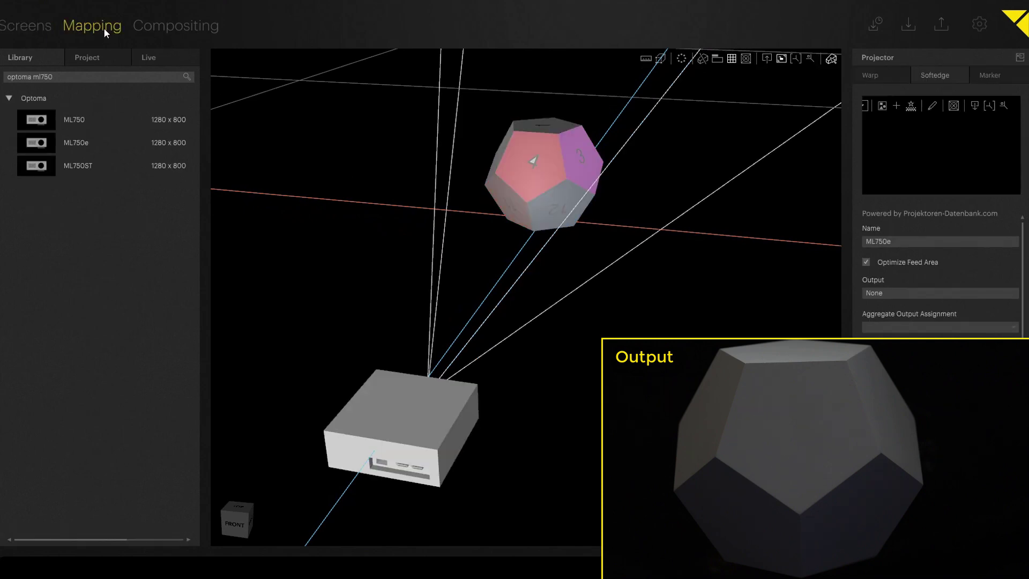
{"action": "left_click", "coordinate": [149, 60]}
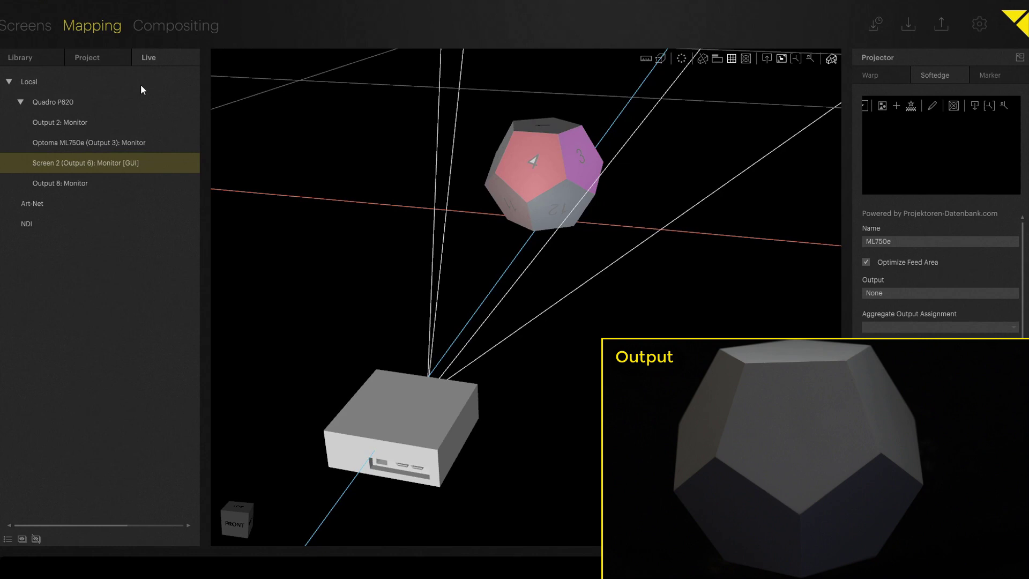
{"action": "left_click", "coordinate": [107, 143]}
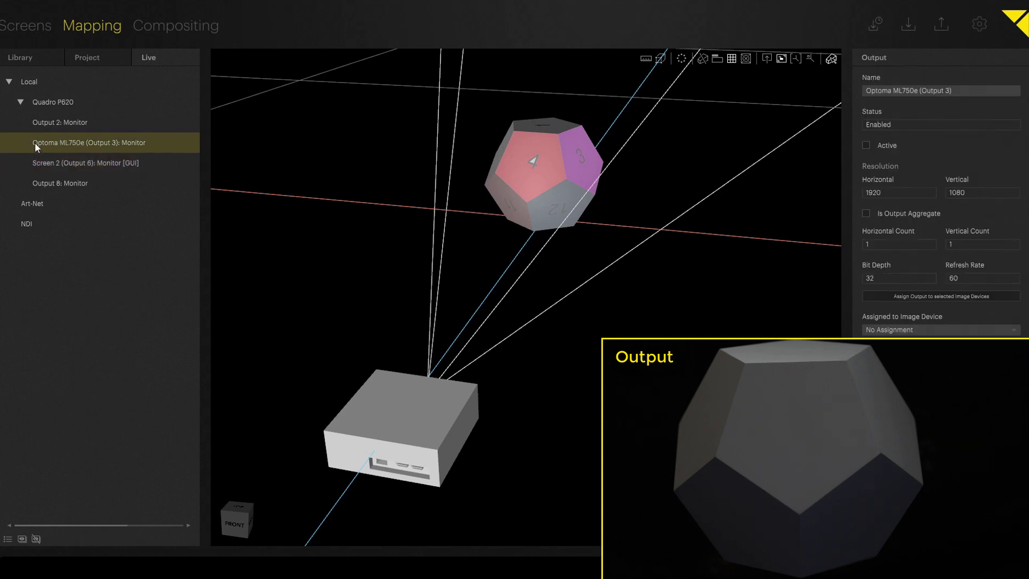
{"action": "left_click", "coordinate": [404, 423]}
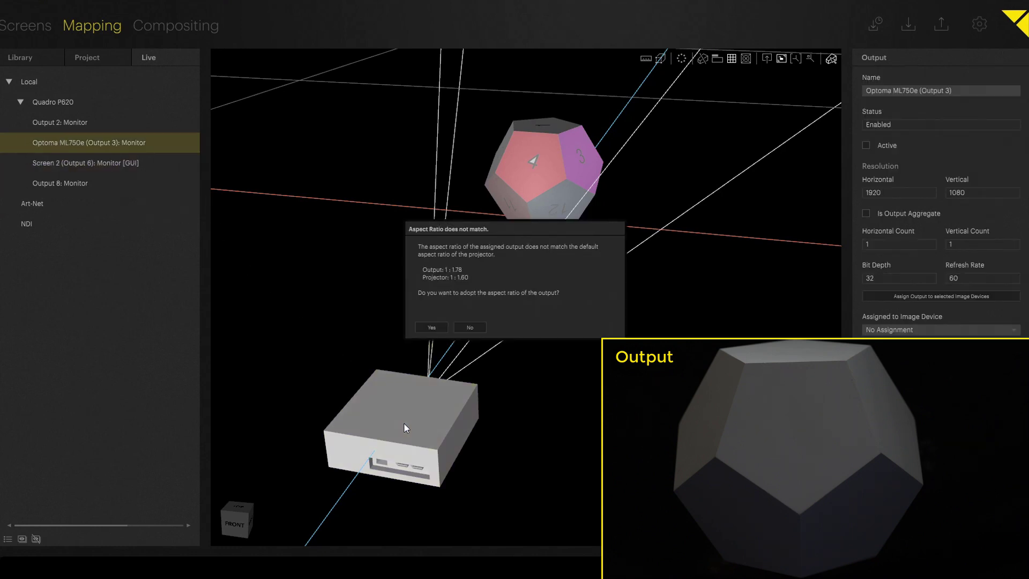
{"action": "left_click", "coordinate": [431, 328]}
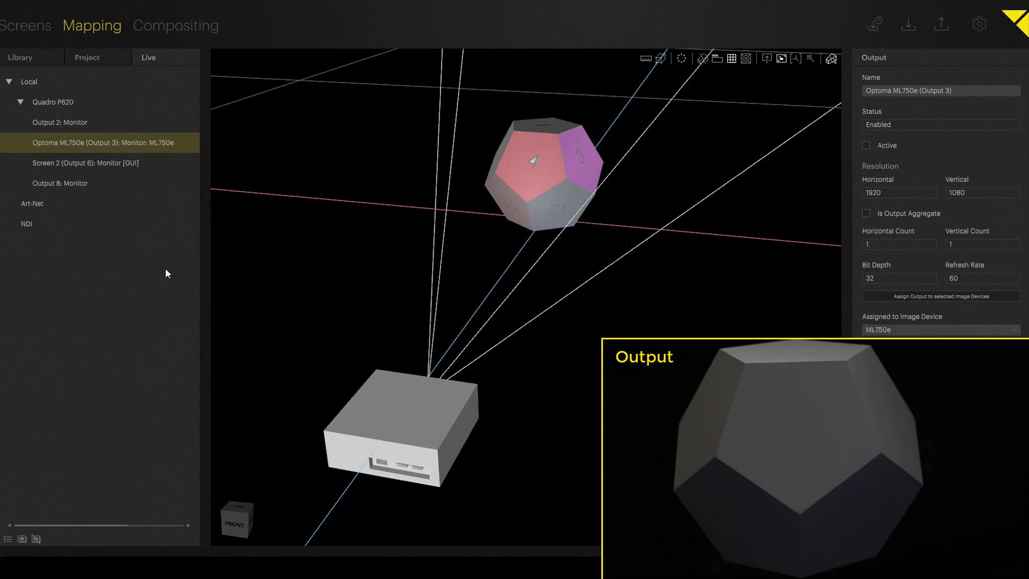
{"action": "left_click", "coordinate": [22, 538]}
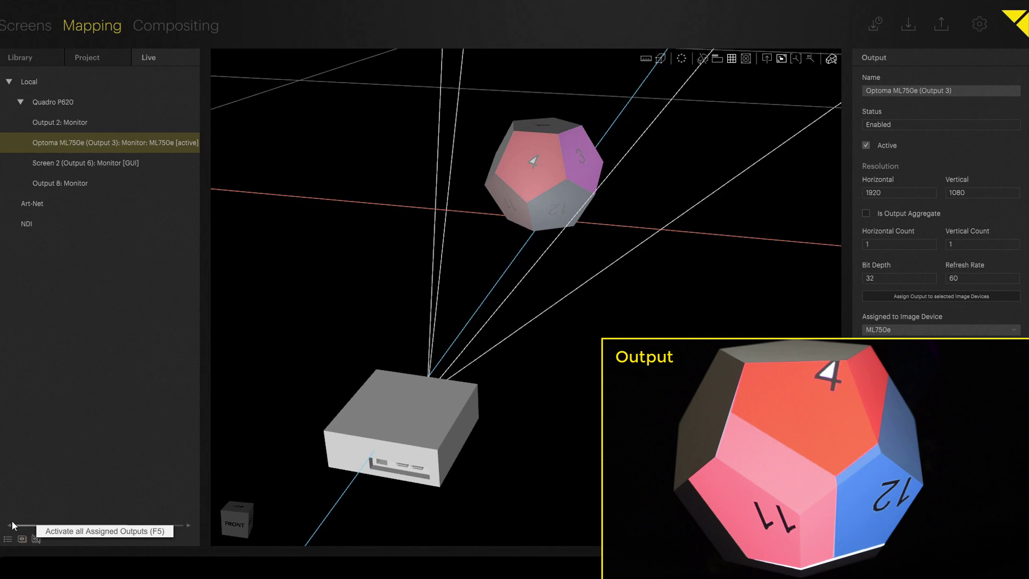
{"action": "mouse_move", "coordinate": [277, 244]}
{"action": "middle_mouse_down"}
{"action": "mouse_move", "coordinate": [278, 229]}
{"action": "mouse_move", "coordinate": [381, 229]}
{"action": "mouse_move", "coordinate": [275, 234]}
{"action": "middle_mouse_up"}
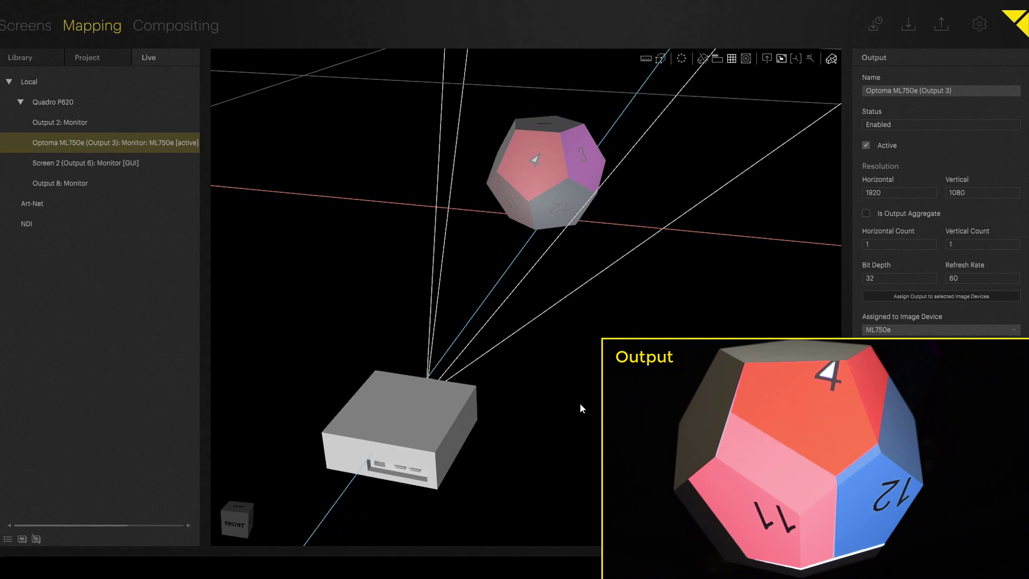
- Place object marker 1 on the corner of faces 4, 3 and 12, enlarging the projector view
{"action": "left_click", "coordinate": [440, 419]}
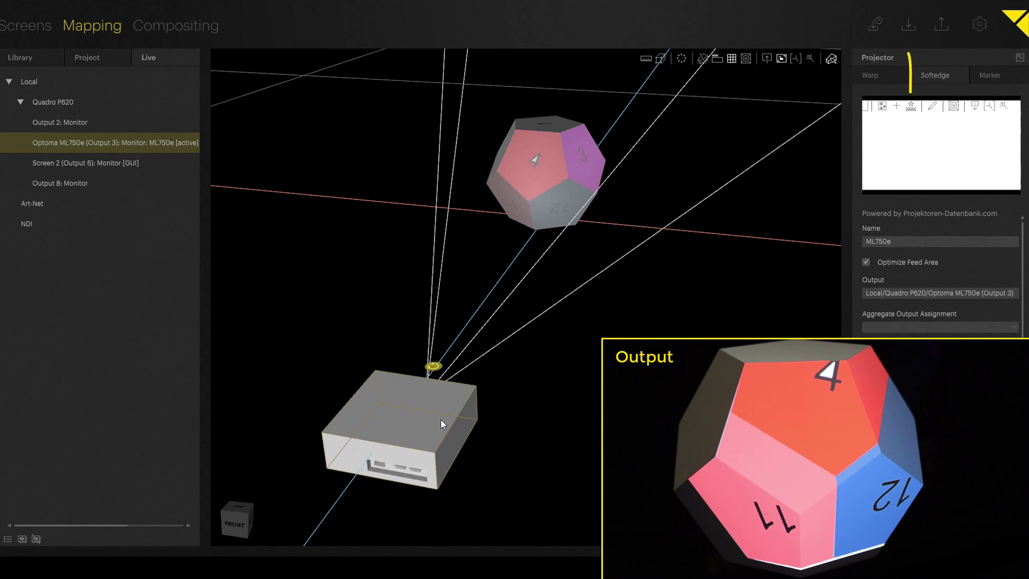
{"action": "left_click", "coordinate": [991, 77]}
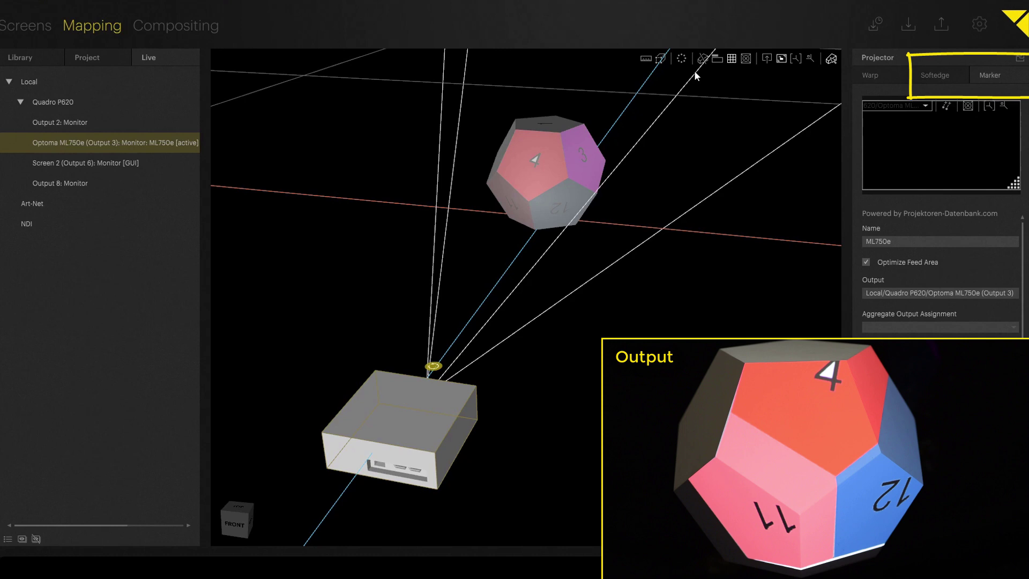
{"action": "left_click", "coordinate": [661, 59]}
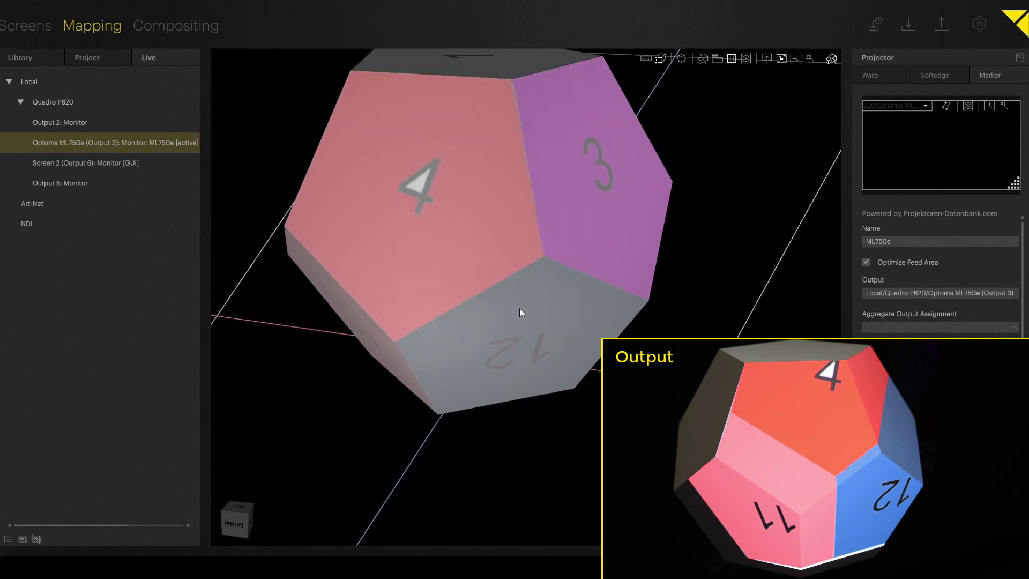
{"action": "left_click", "coordinate": [523, 256]}
{"action": "left_click_drag", "start_coordinate": [522, 256], "coordinate": [552, 253]}
{"action": "left_click_drag", "start_coordinate": [843, 257], "coordinate": [689, 285]}
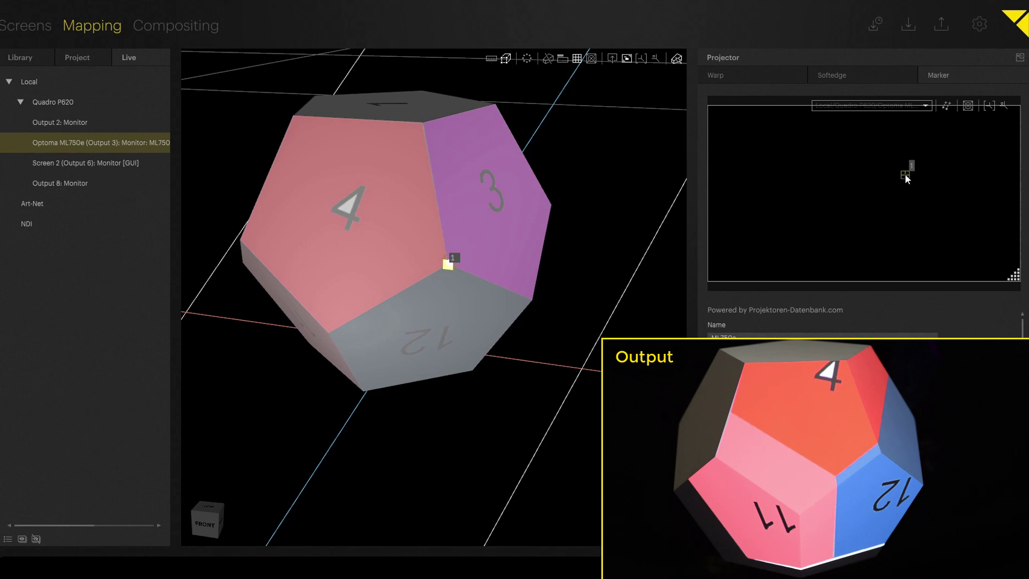
- Align marker 1 with its point in the projector image using arrow-key nudges
{"action": "mouse_move", "coordinate": [905, 175]}
{"action": "left_mouse_down"}
{"action": "mouse_move", "coordinate": [886, 181]}
{"action": "mouse_move", "coordinate": [892, 196]}
{"action": "mouse_move", "coordinate": [879, 193]}
{"action": "left_mouse_up"}
{"action": "key", "text": "Left"}
{"action": "key", "text": "Left"}
{"action": "key", "text": "Right"}
{"action": "key", "text": "Right"}
{"action": "key", "text": "Left"}
{"action": "key", "text": "Left"}
{"action": "key", "text": "Left"}
{"action": "key", "text": "Left"}
{"action": "key", "text": "Right"}
{"action": "key", "text": "Right"}
{"action": "key", "text": "Right"}
{"action": "key", "text": "Right"}
{"action": "key", "text": "Right"}
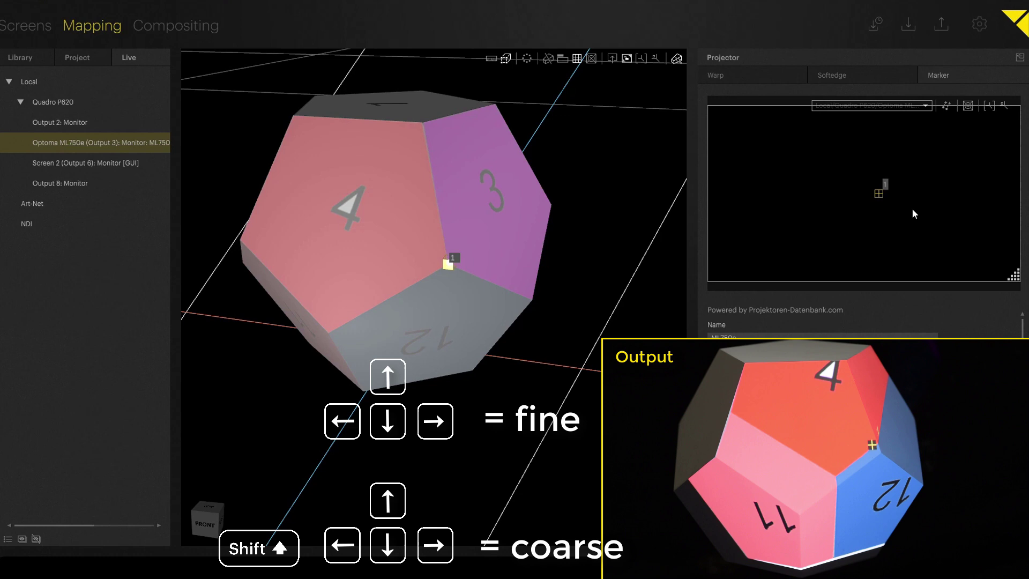
{"action": "key", "text": "Down"}
{"action": "key", "text": "Down"}
{"action": "key", "text": "Right"}
{"action": "key", "text": "Right"}
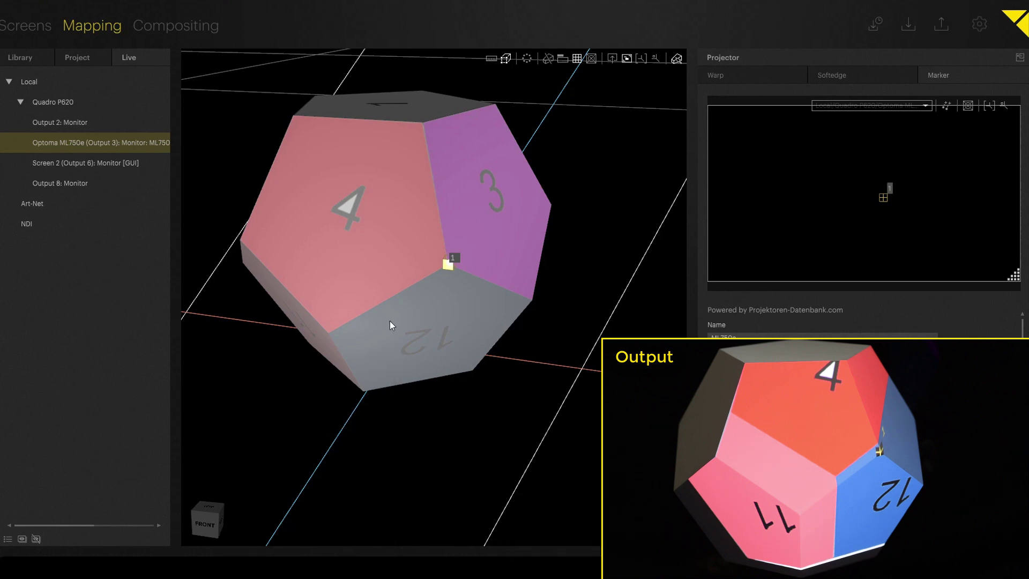
- Place marker 2 on face 4's lower vertex, where faces 4, 12 and 11 meet
{"action": "left_click", "coordinate": [332, 313]}
{"action": "left_click_drag", "start_coordinate": [332, 315], "coordinate": [328, 332]}
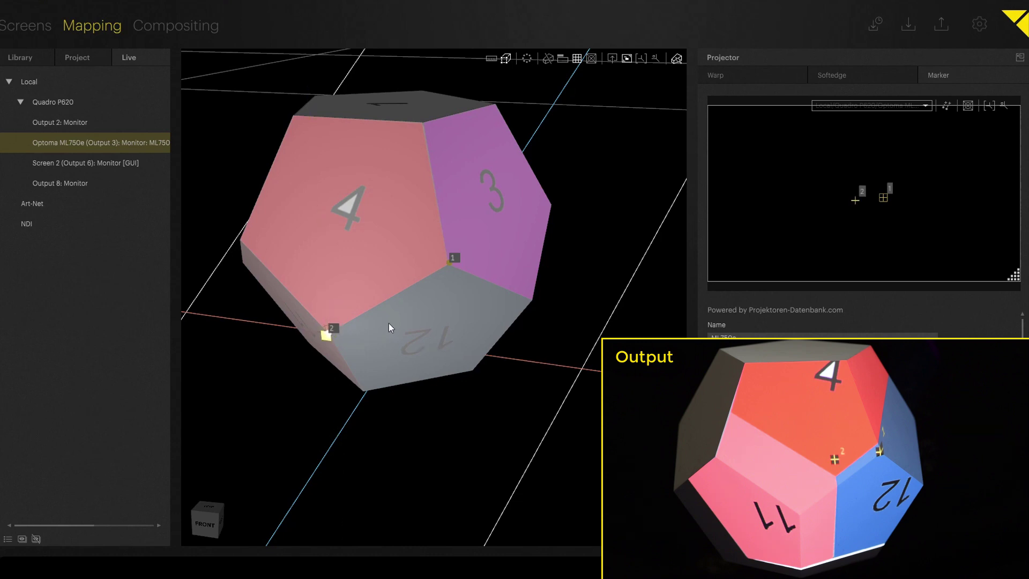
{"action": "mouse_move", "coordinate": [388, 323]}
{"action": "middle_mouse_down"}
{"action": "mouse_move", "coordinate": [412, 332]}
{"action": "mouse_move", "coordinate": [309, 327]}
{"action": "mouse_move", "coordinate": [245, 294]}
{"action": "mouse_move", "coordinate": [328, 322]}
{"action": "mouse_move", "coordinate": [424, 325]}
{"action": "mouse_move", "coordinate": [458, 280]}
{"action": "mouse_move", "coordinate": [459, 253]}
{"action": "middle_mouse_up"}
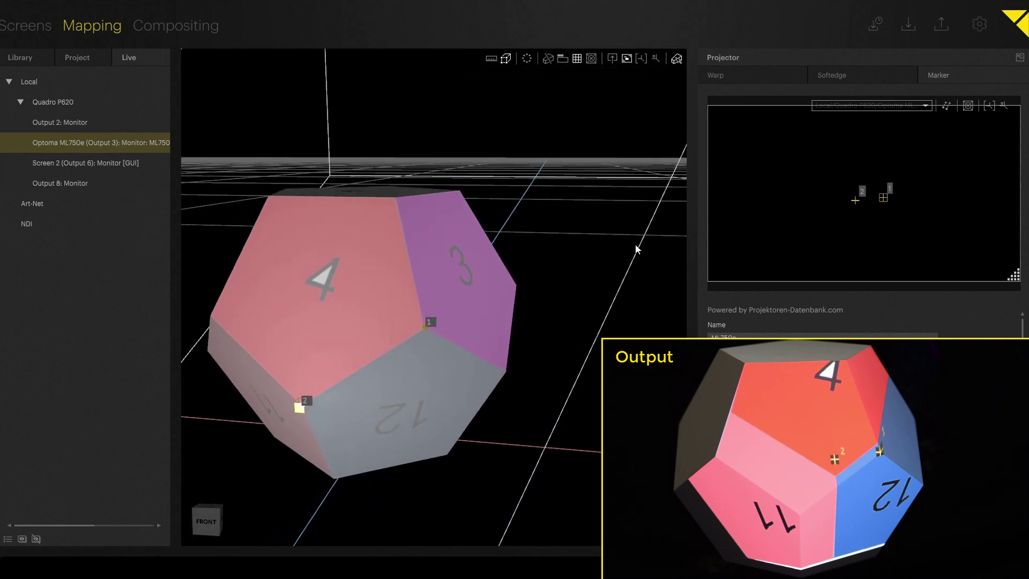
- Match marker 2 in the projector image, then add and match marker 3 on face 4's left corner
{"action": "left_click_drag", "start_coordinate": [856, 199], "coordinate": [831, 226]}
{"action": "key", "text": "Down"}
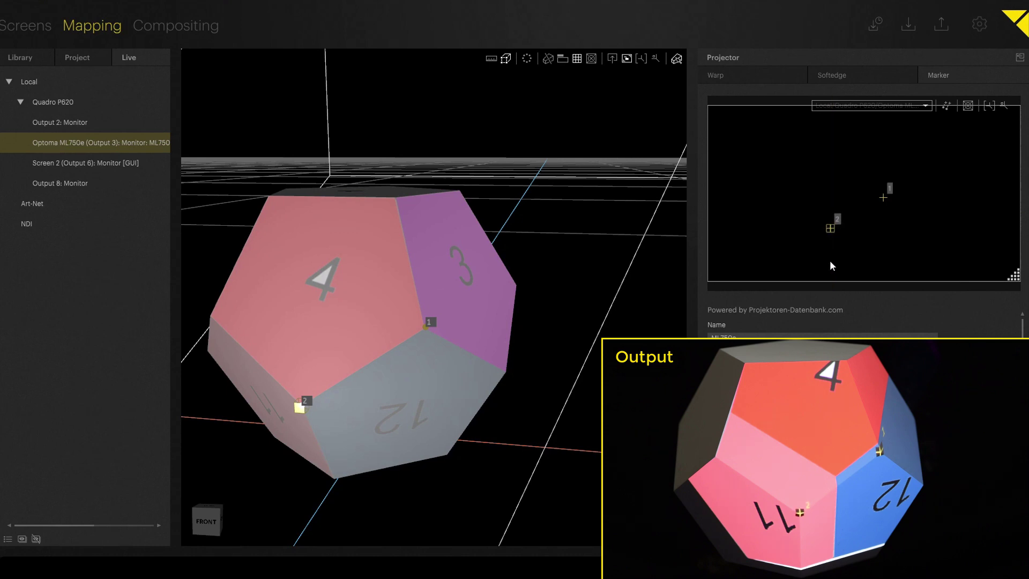
{"action": "left_click", "coordinate": [226, 316]}
{"action": "left_click_drag", "start_coordinate": [224, 315], "coordinate": [217, 318]}
{"action": "middle_click_drag", "start_coordinate": [253, 332], "coordinate": [565, 309]}
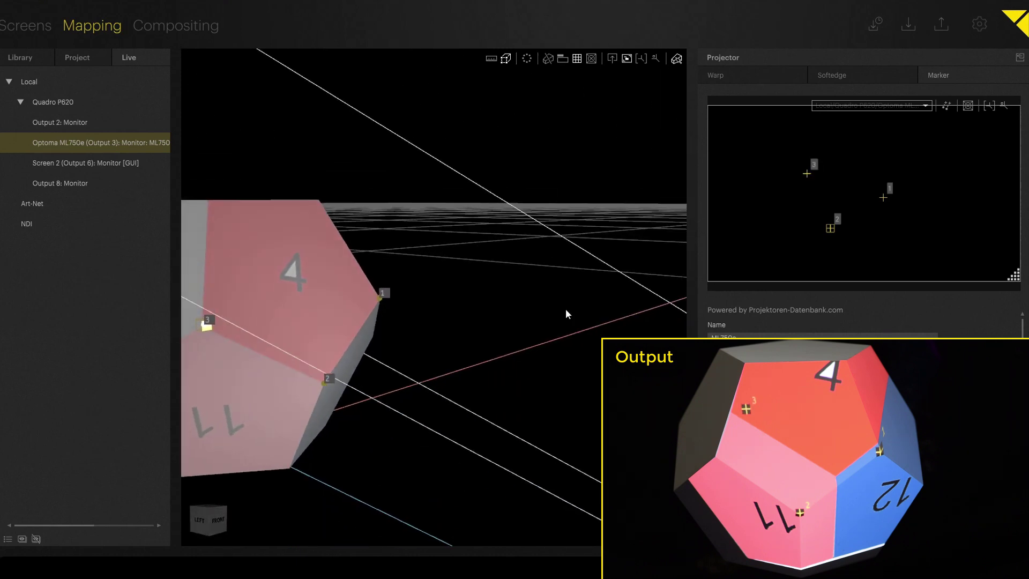
{"action": "middle_click_drag", "start_coordinate": [352, 335], "coordinate": [408, 310]}
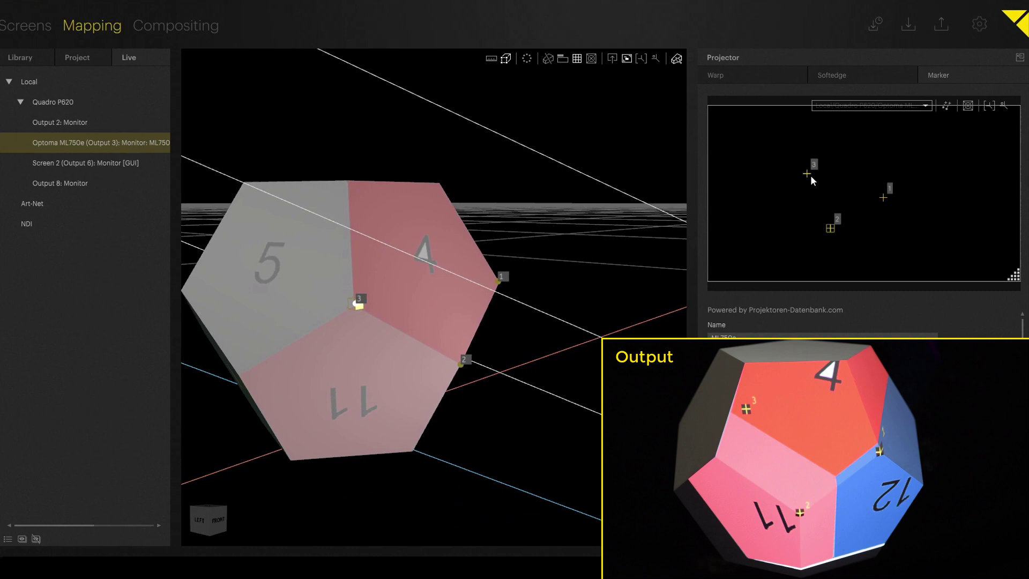
{"action": "mouse_move", "coordinate": [807, 175]}
{"action": "left_mouse_down"}
{"action": "mouse_move", "coordinate": [761, 183]}
{"action": "mouse_move", "coordinate": [811, 187]}
{"action": "mouse_move", "coordinate": [786, 198]}
{"action": "left_mouse_up"}
{"action": "key", "text": "Left"}
- Add marker 4 on the bottom vertex between faces 11 and 12 and match it in the projector image
{"action": "middle_click_drag", "start_coordinate": [444, 397], "coordinate": [375, 403]}
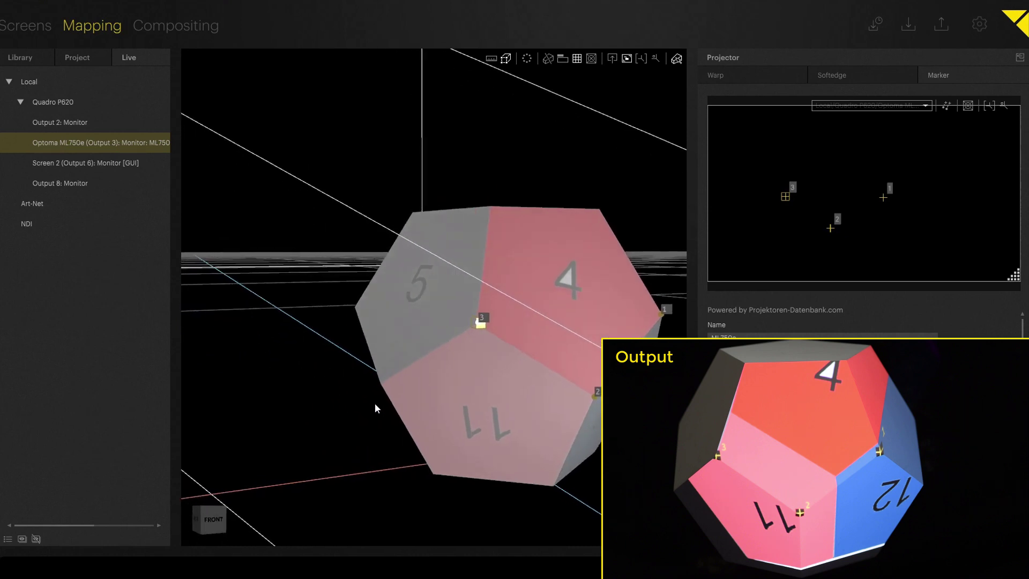
{"action": "left_click", "coordinate": [545, 472]}
{"action": "left_click_drag", "start_coordinate": [546, 471], "coordinate": [555, 488]}
{"action": "middle_click_drag", "start_coordinate": [554, 487], "coordinate": [434, 453]}
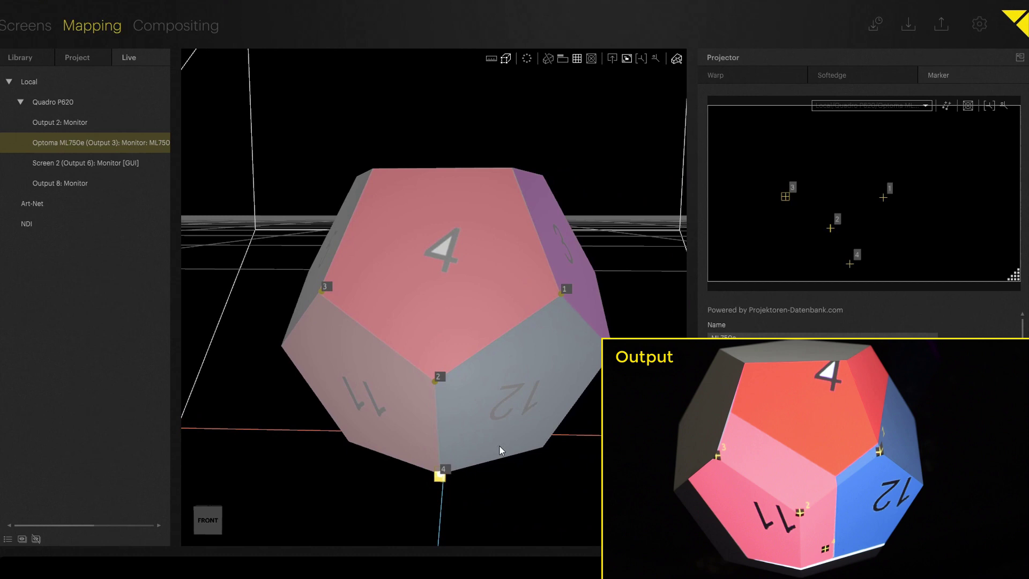
{"action": "left_click_drag", "start_coordinate": [850, 264], "coordinate": [834, 282]}
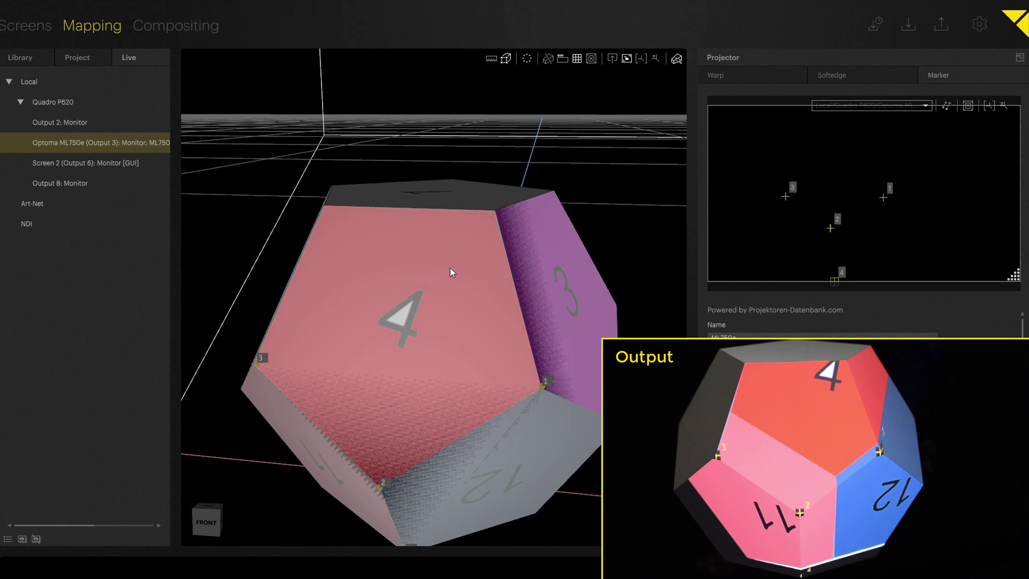
{"action": "scroll", "coordinate": [480, 305], "scroll_direction": "down", "scroll_amount": 3}
{"action": "middle_click_drag", "start_coordinate": [509, 329], "coordinate": [524, 276]}
{"action": "scroll", "coordinate": [528, 271], "scroll_direction": "down", "scroll_amount": 4}
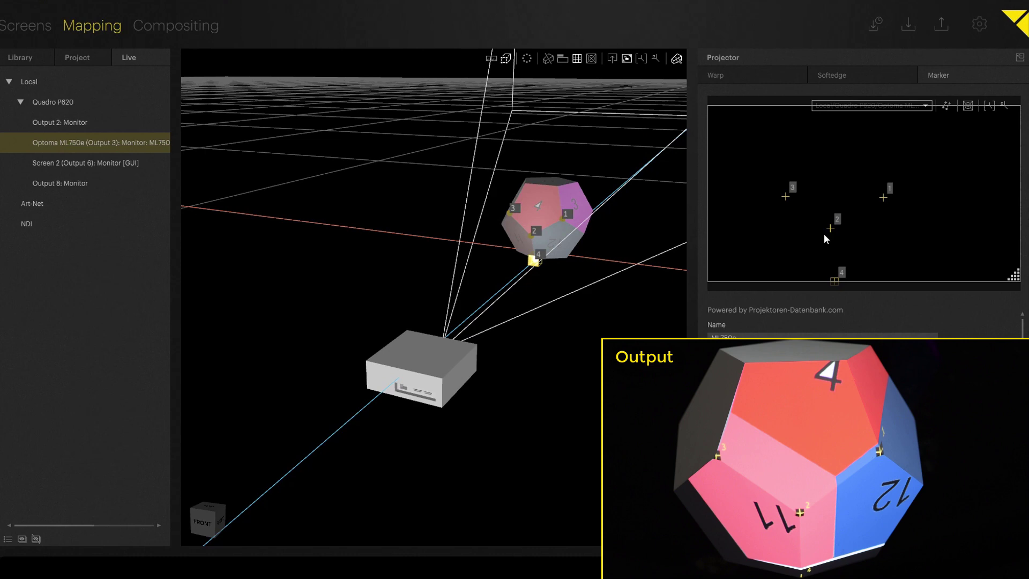
- Run the projector calibration from the placed markers
{"action": "left_click", "coordinate": [948, 108]}
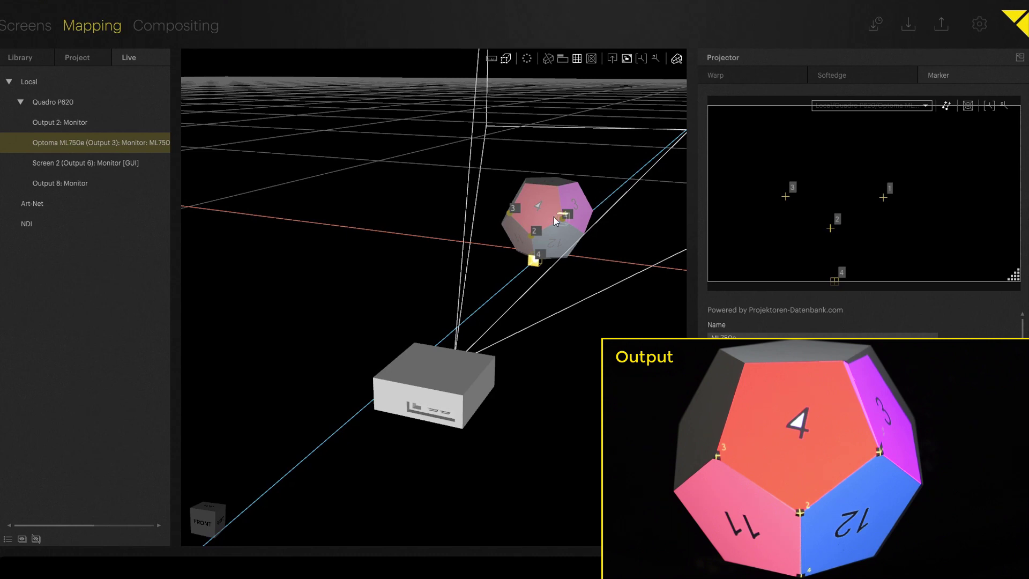
{"action": "scroll", "coordinate": [525, 232], "scroll_direction": "up", "scroll_amount": 10}
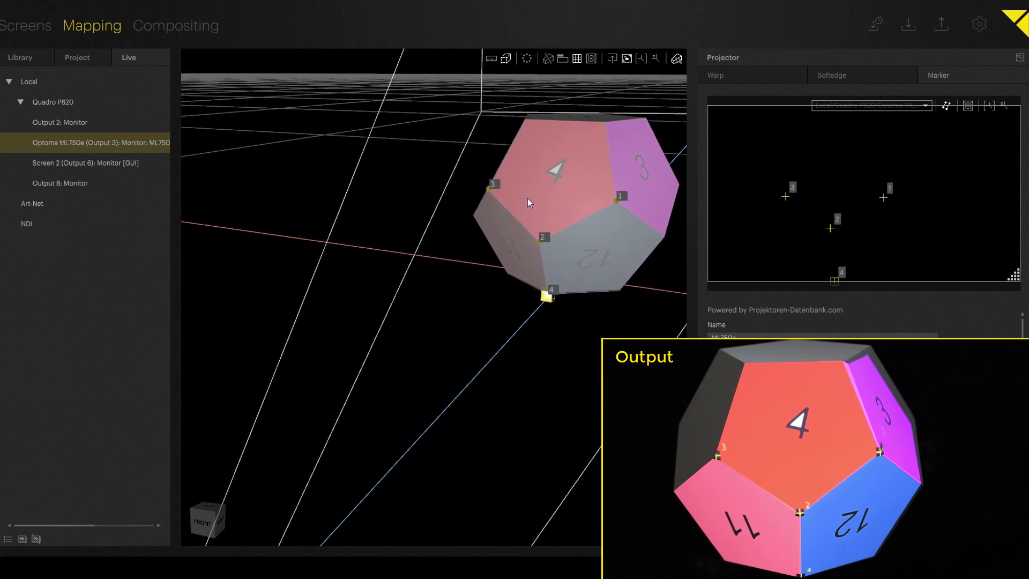
{"action": "scroll", "coordinate": [485, 339], "scroll_direction": "down", "scroll_amount": 6}
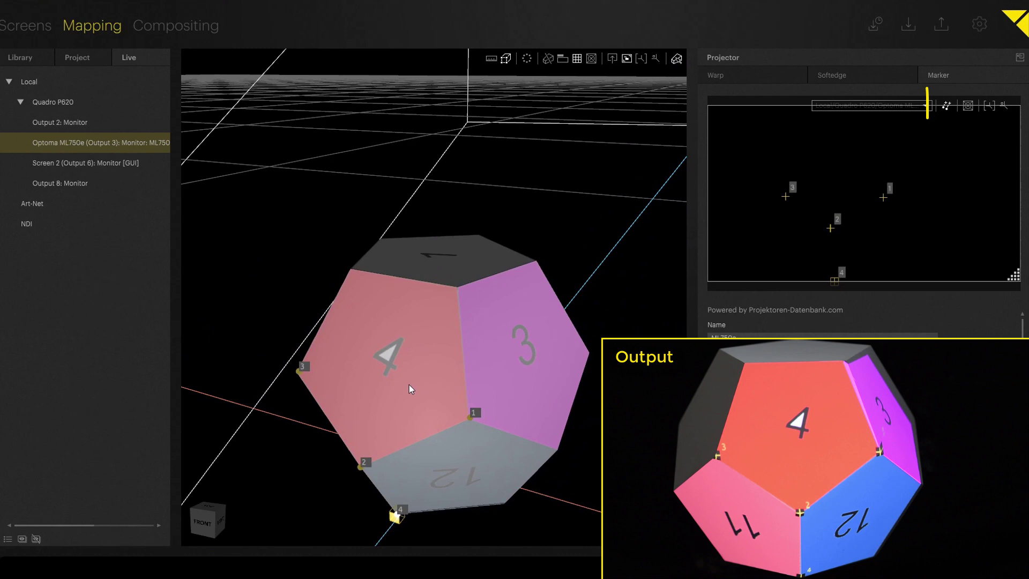
- Add marker 5 on face 4's top vertex and refine its point in the projector image
{"action": "left_click", "coordinate": [443, 301]}
{"action": "left_click_drag", "start_coordinate": [442, 301], "coordinate": [462, 285]}
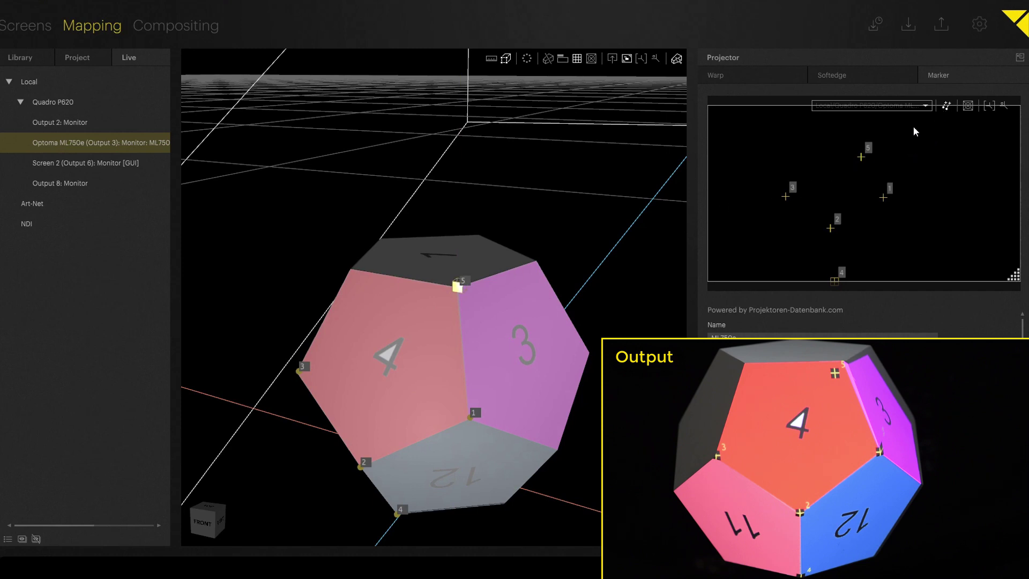
{"action": "left_click_drag", "start_coordinate": [860, 157], "coordinate": [863, 155]}
{"action": "scroll", "coordinate": [502, 307], "scroll_direction": "down", "scroll_amount": 10}
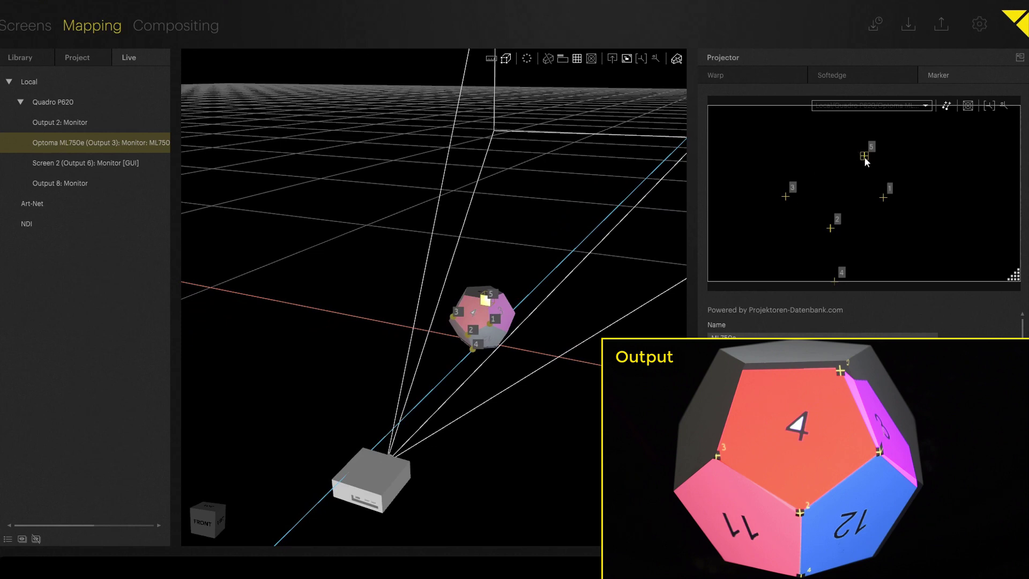
{"action": "left_click_drag", "start_coordinate": [860, 157], "coordinate": [863, 159]}
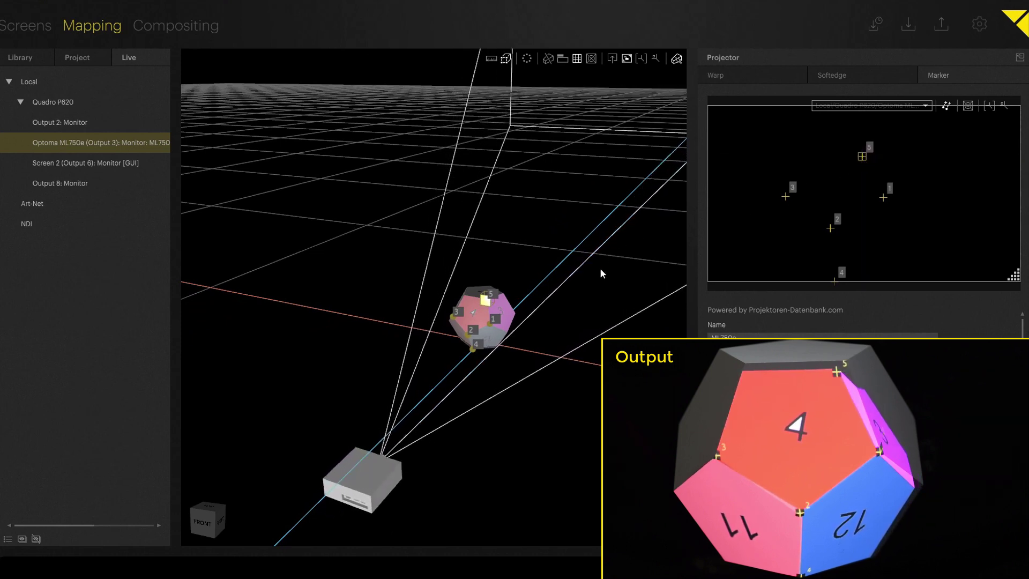
{"action": "scroll", "coordinate": [489, 307], "scroll_direction": "up", "scroll_amount": 10}
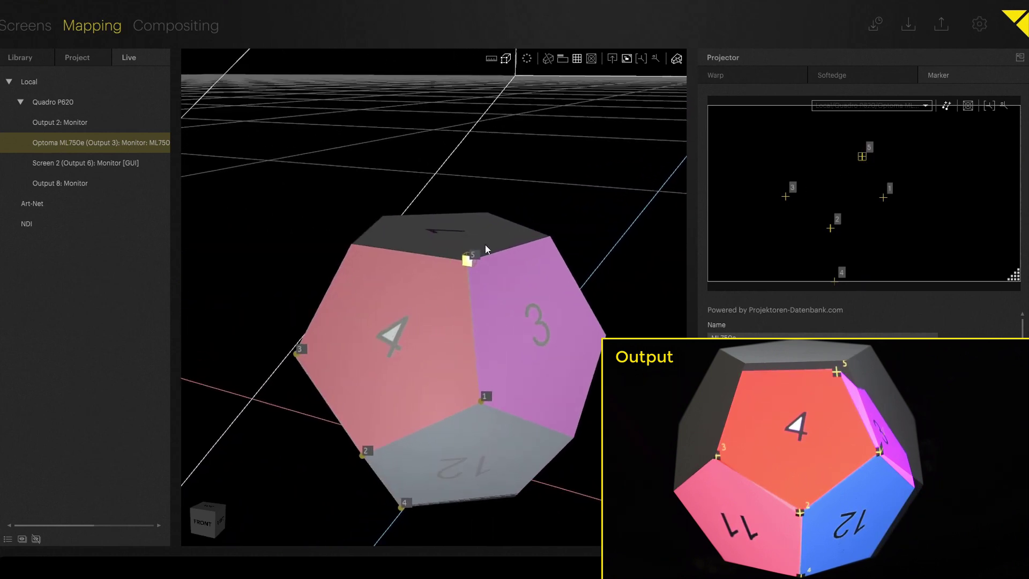
{"action": "left_click_drag", "start_coordinate": [862, 158], "coordinate": [868, 154]}
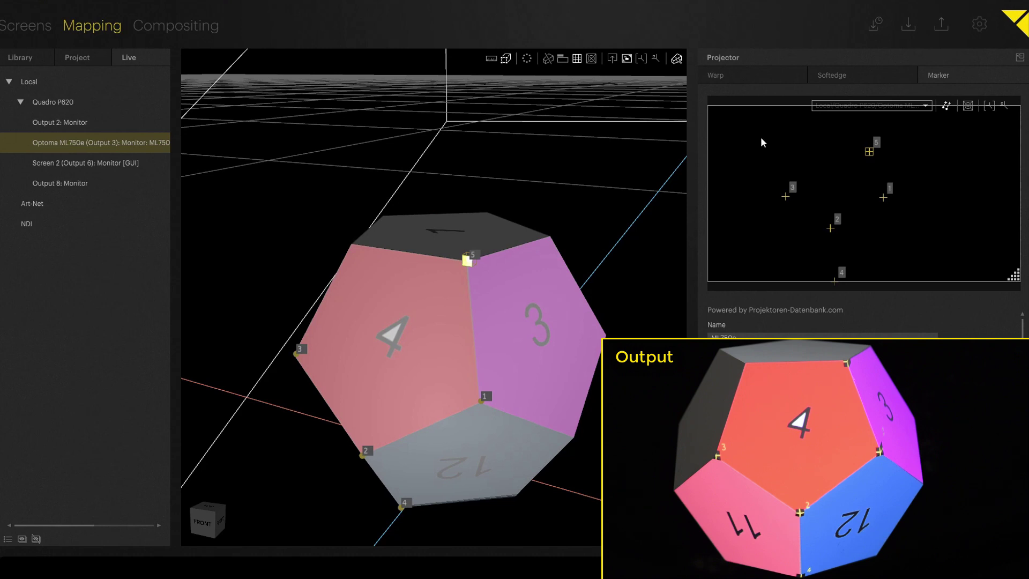
{"action": "left_click", "coordinate": [731, 78]}
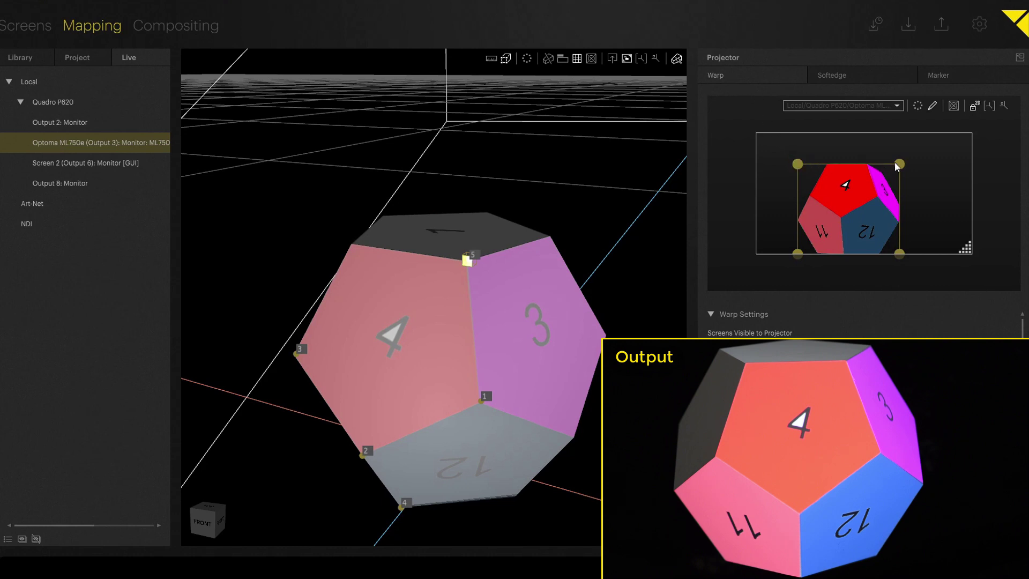
- In Edit Mesh mode, nudge the warp vertices at face 4's corners with faces 11, 12 and 3
{"action": "left_click", "coordinate": [933, 107]}
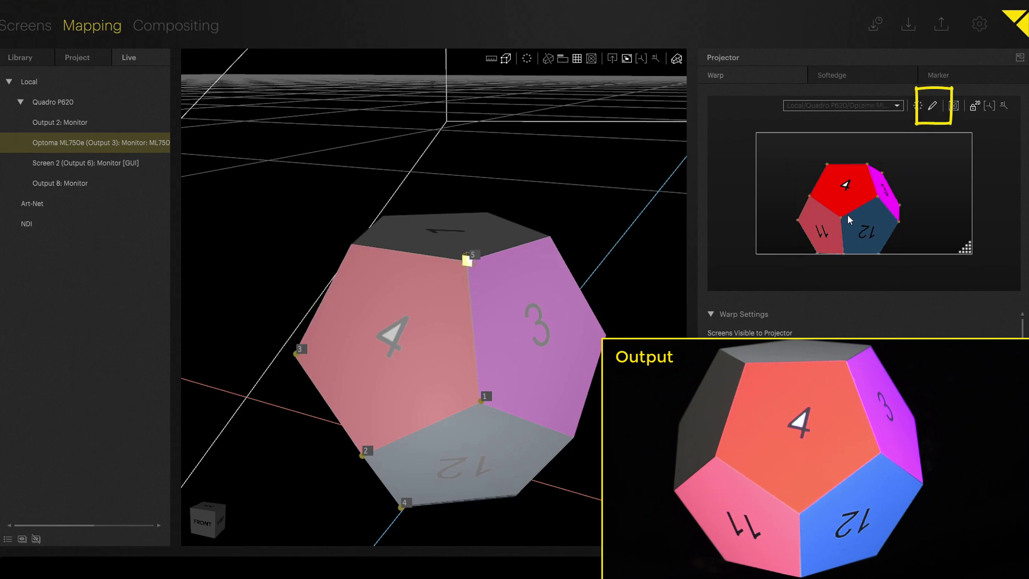
{"action": "scroll", "coordinate": [856, 225], "scroll_direction": "up", "scroll_amount": 3}
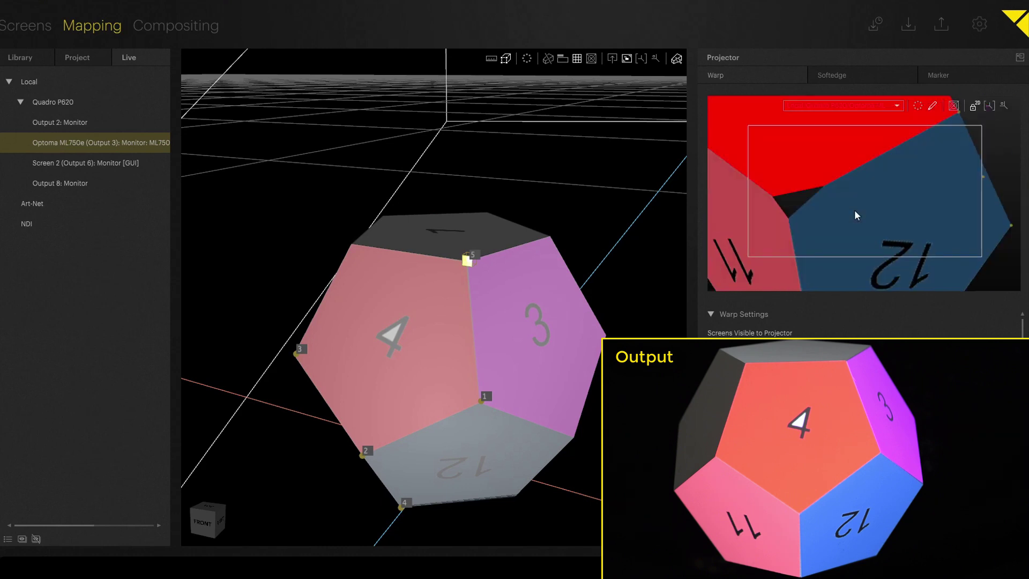
{"action": "scroll", "coordinate": [855, 220], "scroll_direction": "up", "scroll_amount": 1}
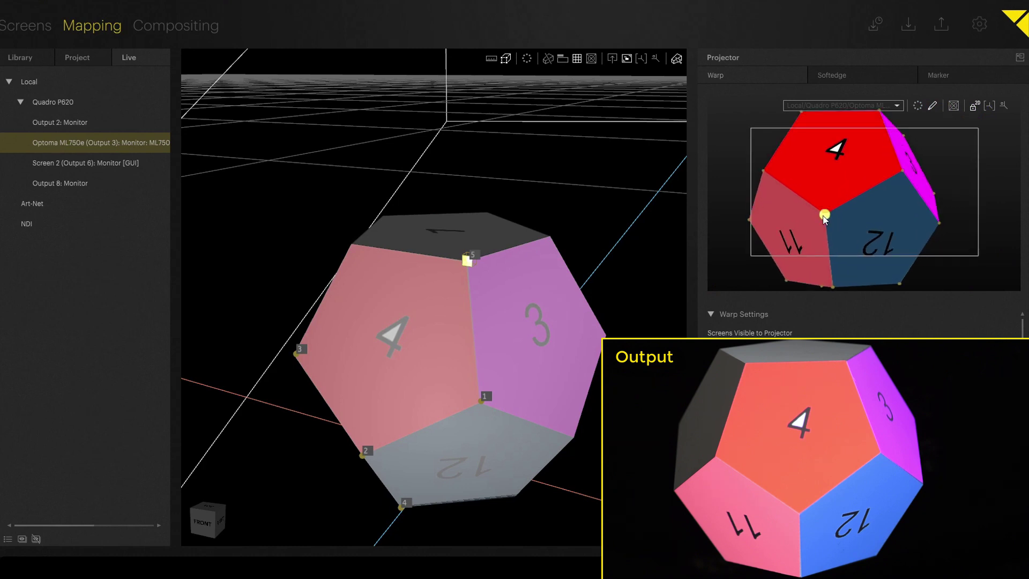
{"action": "mouse_move", "coordinate": [824, 216]}
{"action": "left_mouse_down"}
{"action": "mouse_move", "coordinate": [833, 213]}
{"action": "mouse_move", "coordinate": [824, 217]}
{"action": "left_mouse_up"}
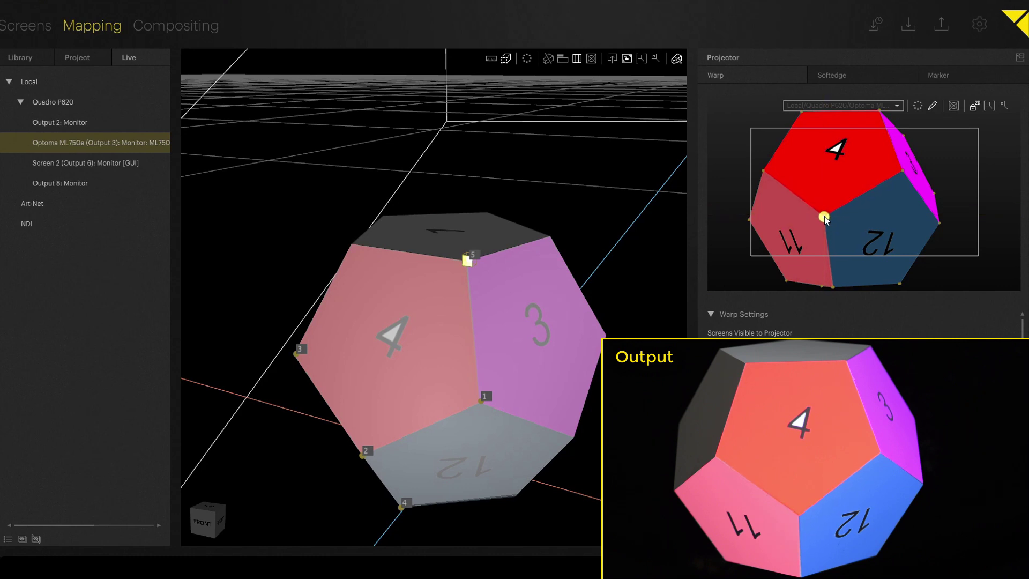
{"action": "left_click", "coordinate": [902, 170]}
{"action": "middle_click_drag", "start_coordinate": [919, 132], "coordinate": [917, 154]}
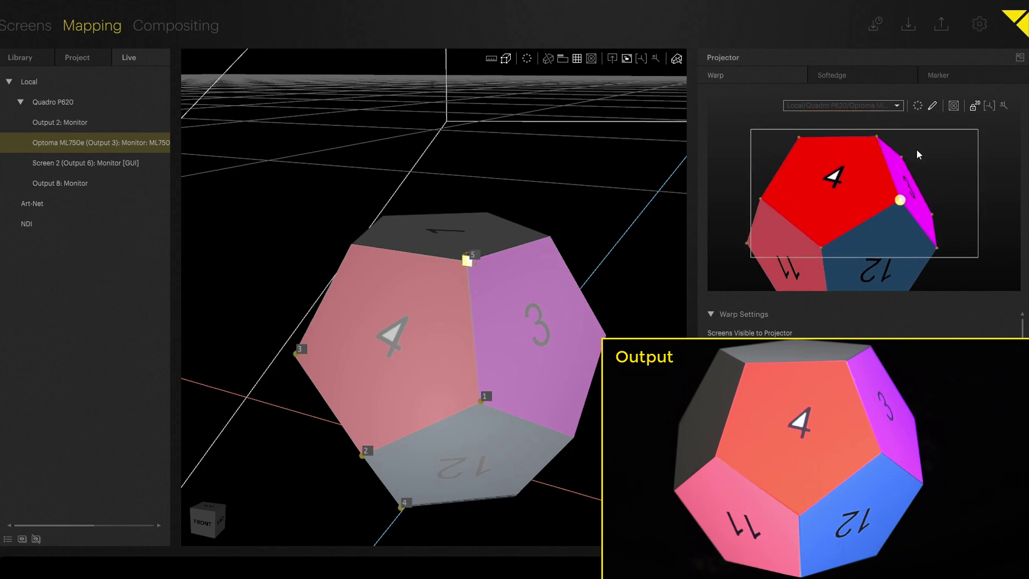
{"action": "left_click", "coordinate": [877, 138]}
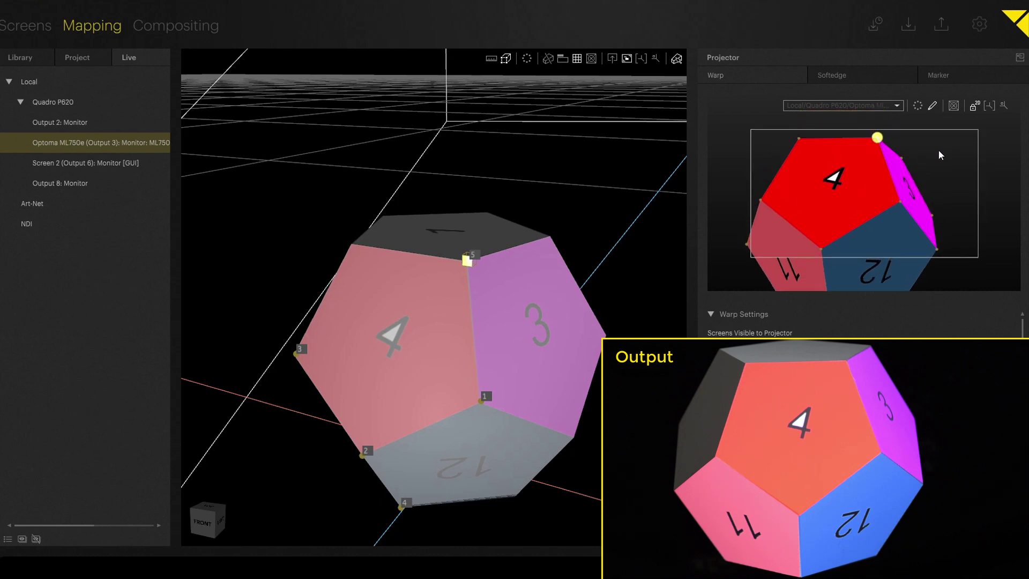
{"action": "key", "text": "Tab"}
- Add a softedge element to the projector and drag its gradient toward the lower right
{"action": "left_click", "coordinate": [838, 75]}
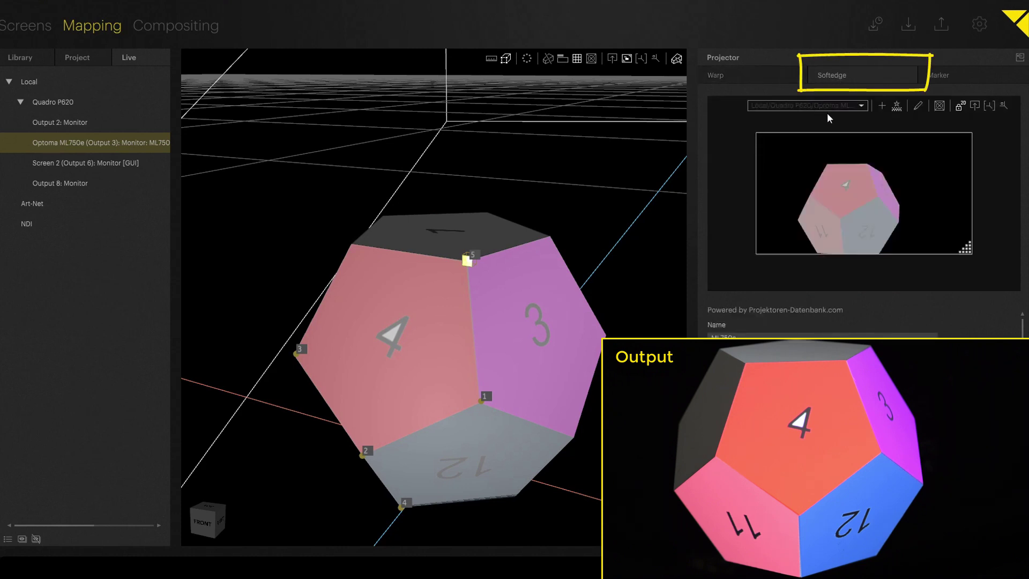
{"action": "left_click", "coordinate": [881, 106]}
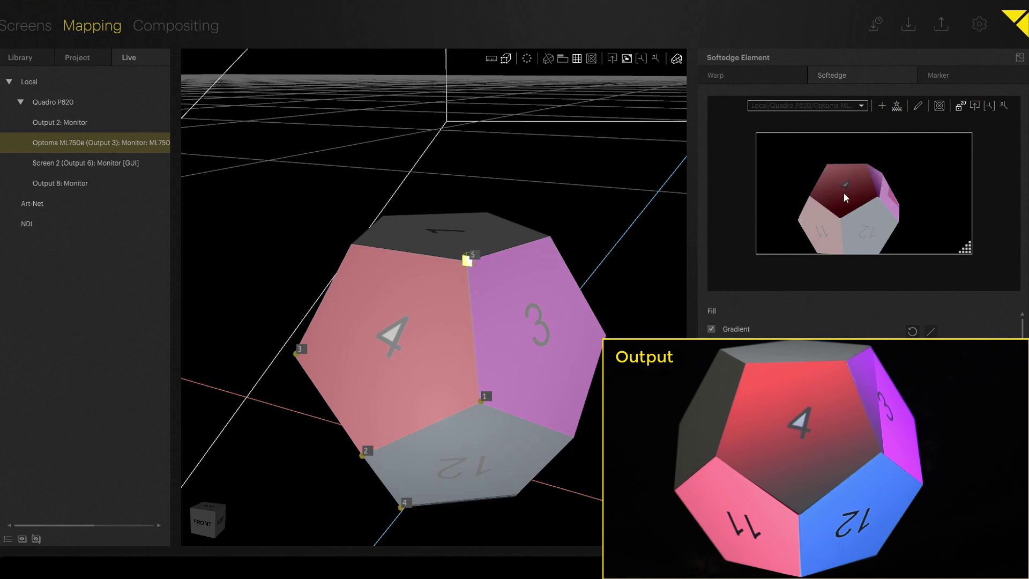
{"action": "left_click_drag", "start_coordinate": [845, 197], "coordinate": [845, 222]}
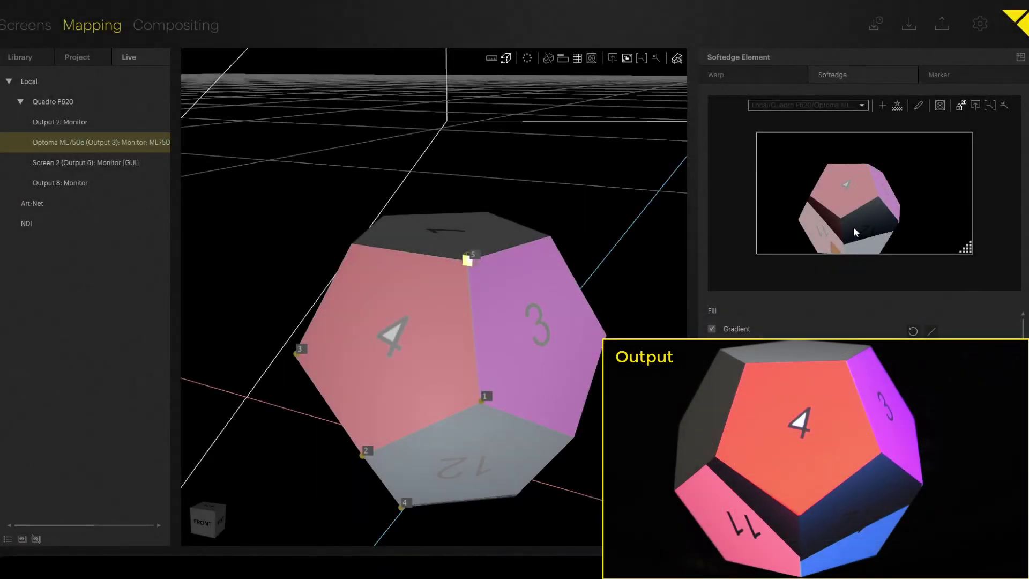
- Shift the softedge gradient so it darkens part of face 4
{"action": "mouse_move", "coordinate": [853, 227]}
{"action": "left_mouse_down"}
{"action": "mouse_move", "coordinate": [831, 223]}
{"action": "mouse_move", "coordinate": [843, 210]}
{"action": "mouse_move", "coordinate": [854, 221]}
{"action": "left_mouse_up"}
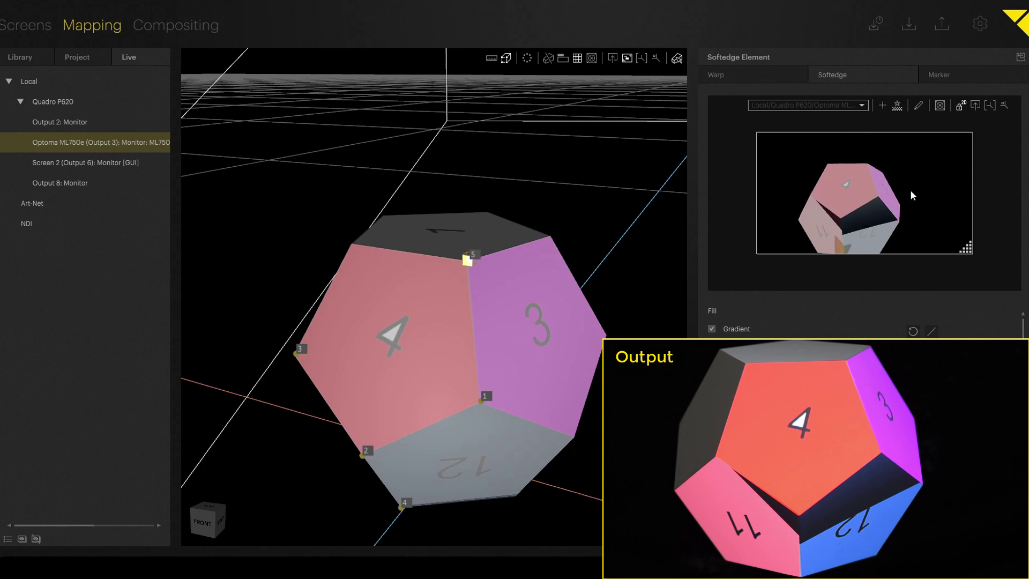
- Edit the softedge on the UV map, widening the panel and pulling the gradient's right edge inward
{"action": "left_click", "coordinate": [974, 105]}
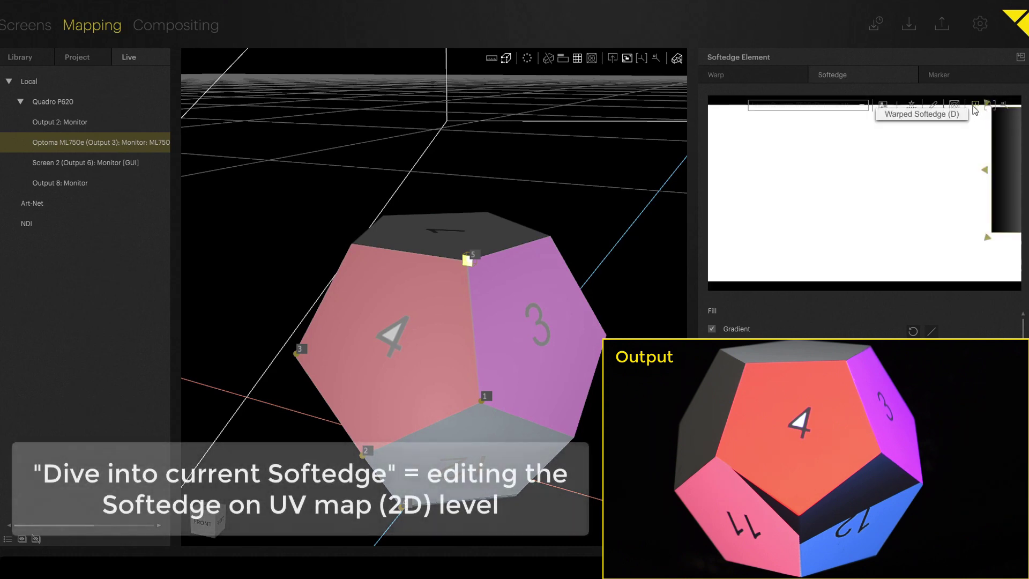
{"action": "left_click_drag", "start_coordinate": [692, 213], "coordinate": [633, 237]}
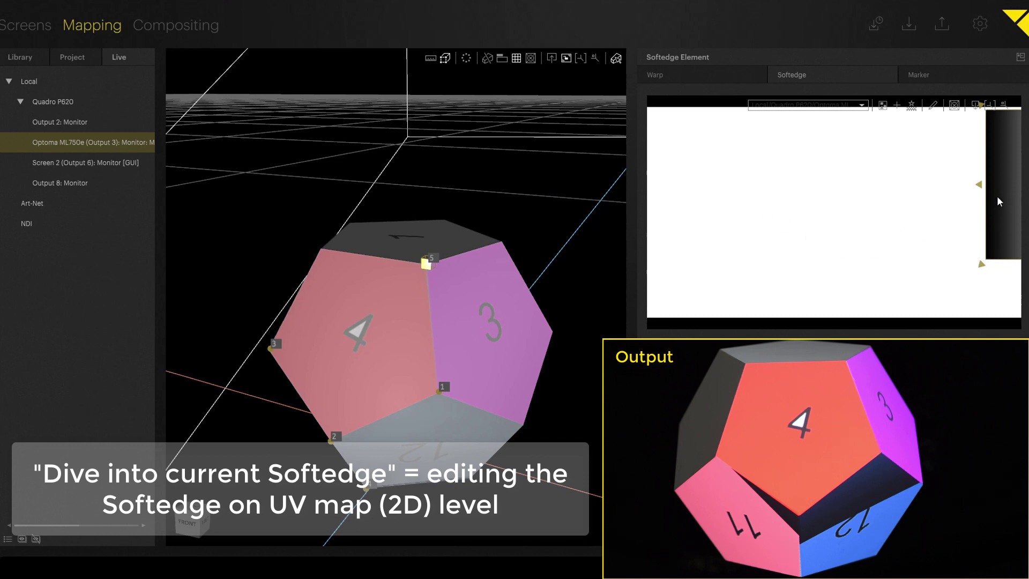
{"action": "left_click_drag", "start_coordinate": [999, 200], "coordinate": [693, 227]}
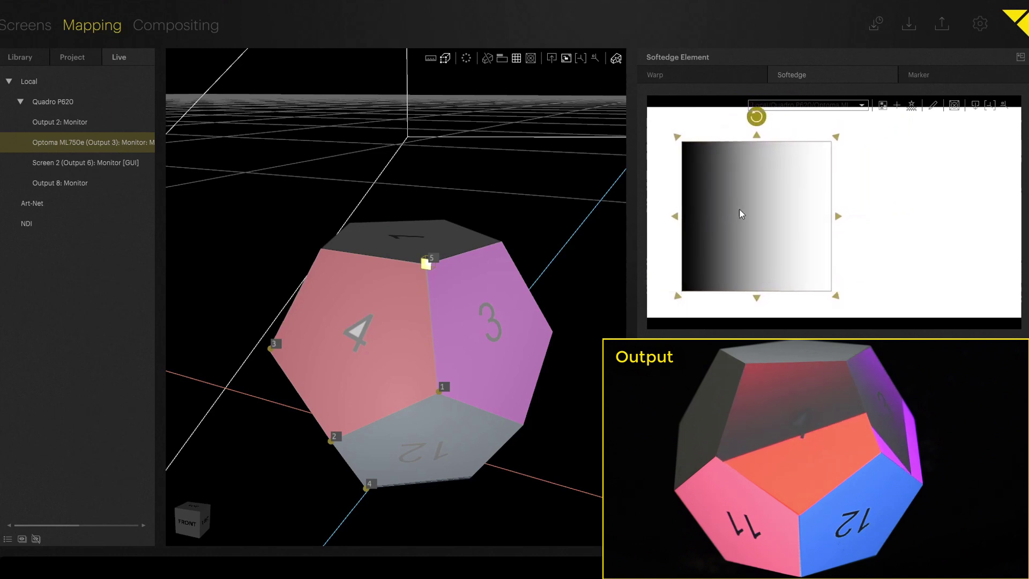
- Load Texture_Dodecahedron Flatmap.jpg as the softedge background image
{"action": "left_click", "coordinate": [883, 109]}
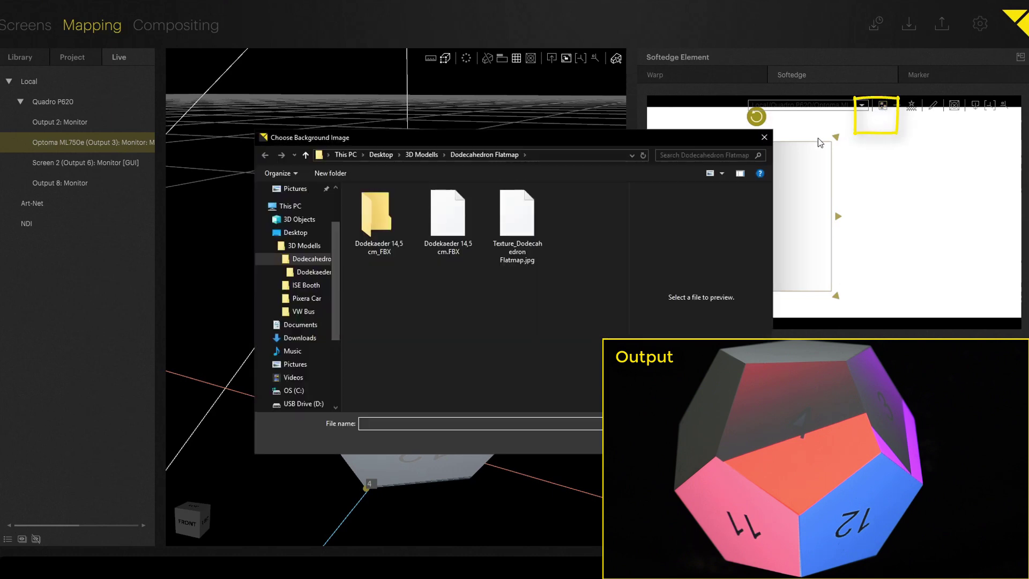
{"action": "left_click", "coordinate": [501, 225]}
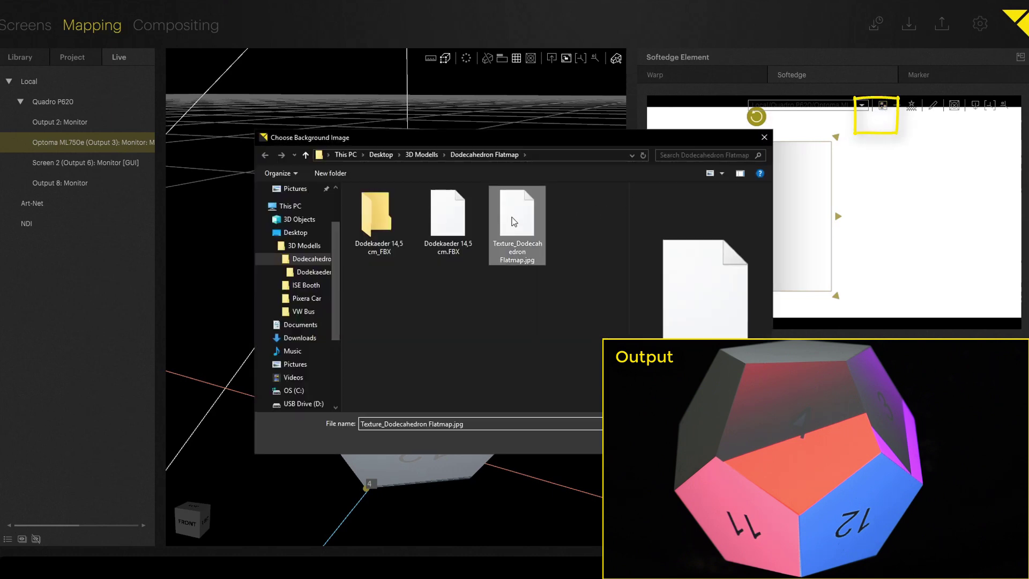
{"action": "left_click", "coordinate": [697, 442]}
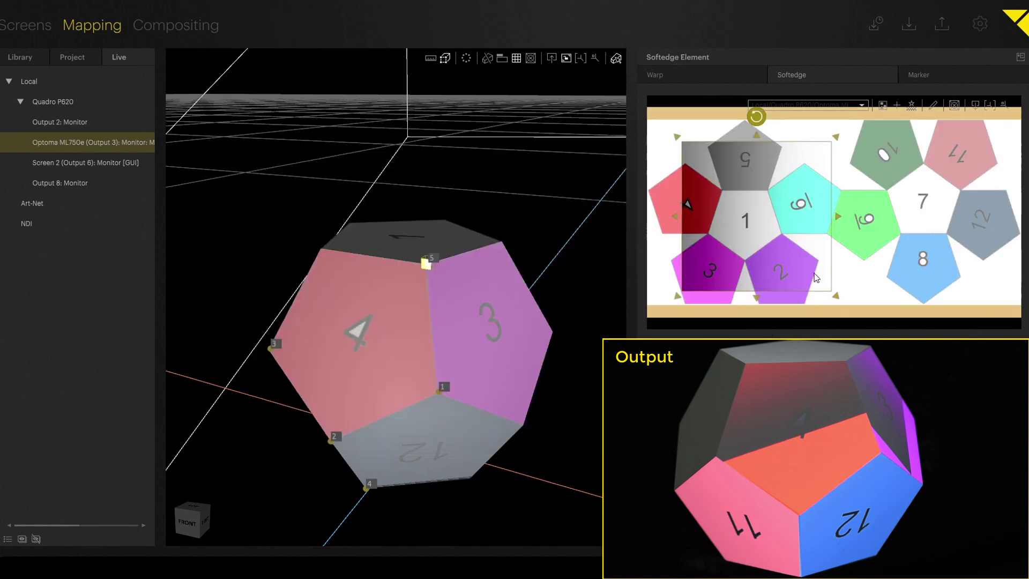
- Shrink the softedge rectangle onto the red pentagon 4
{"action": "left_click_drag", "start_coordinate": [837, 296], "coordinate": [674, 207]}
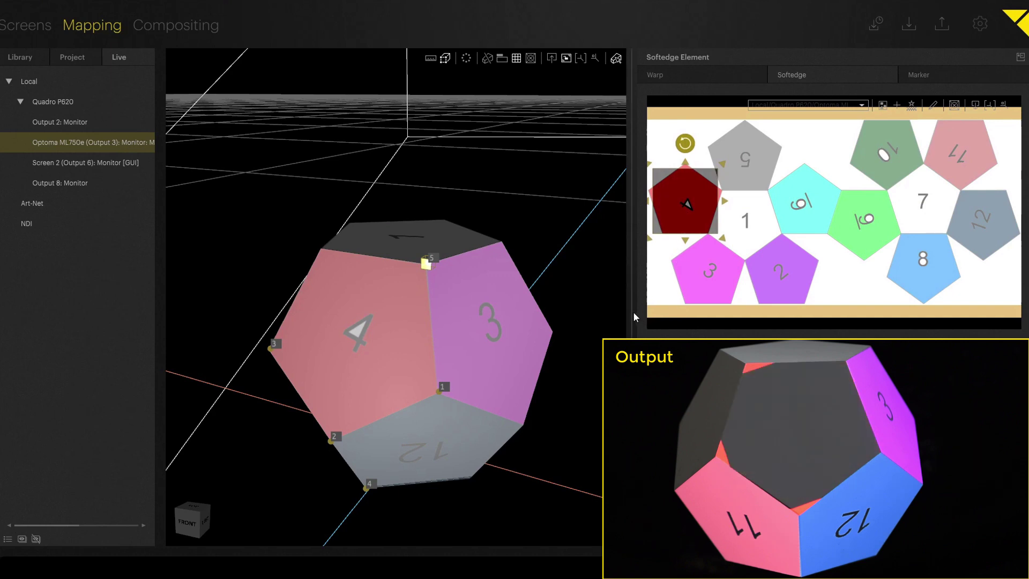
{"action": "left_click_drag", "start_coordinate": [632, 320], "coordinate": [612, 313]}
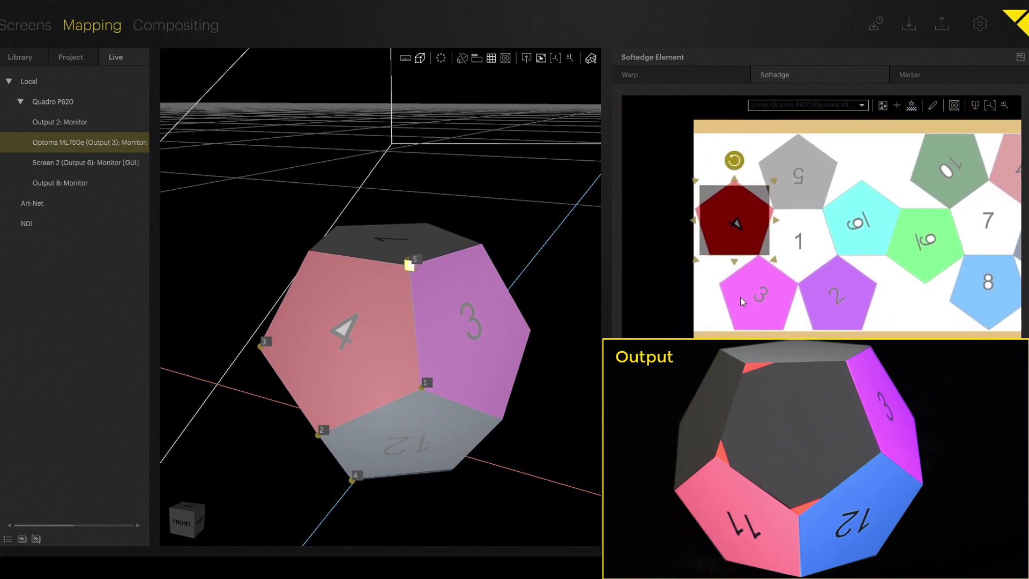
{"action": "scroll", "coordinate": [736, 291], "scroll_direction": "up", "scroll_amount": 3}
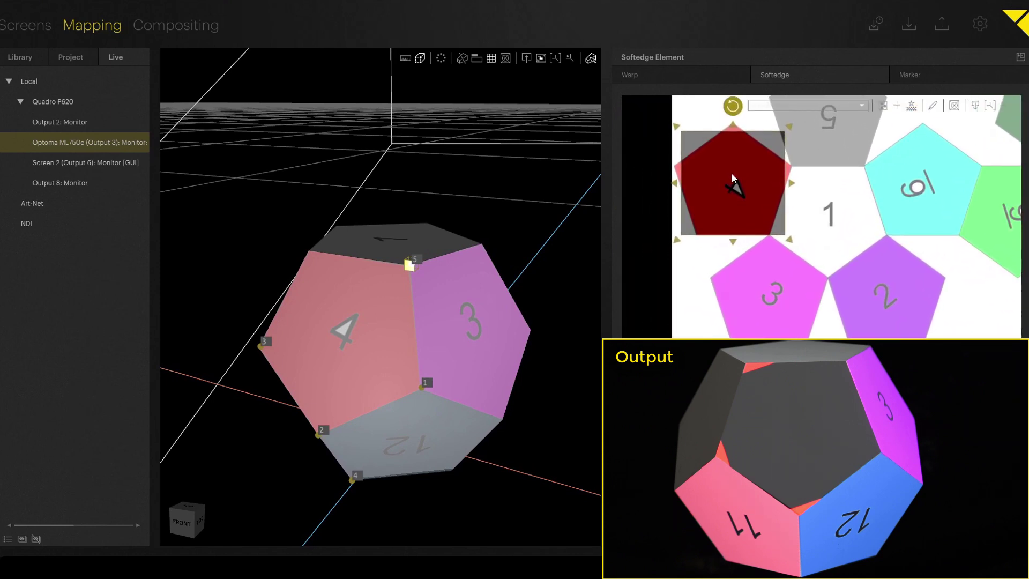
{"action": "scroll", "coordinate": [740, 214], "scroll_direction": "up", "scroll_amount": 2}
- Drag the softedge mesh points onto pentagon 4's top, side and bottom corners
{"action": "left_click_drag", "start_coordinate": [802, 180], "coordinate": [806, 180]}
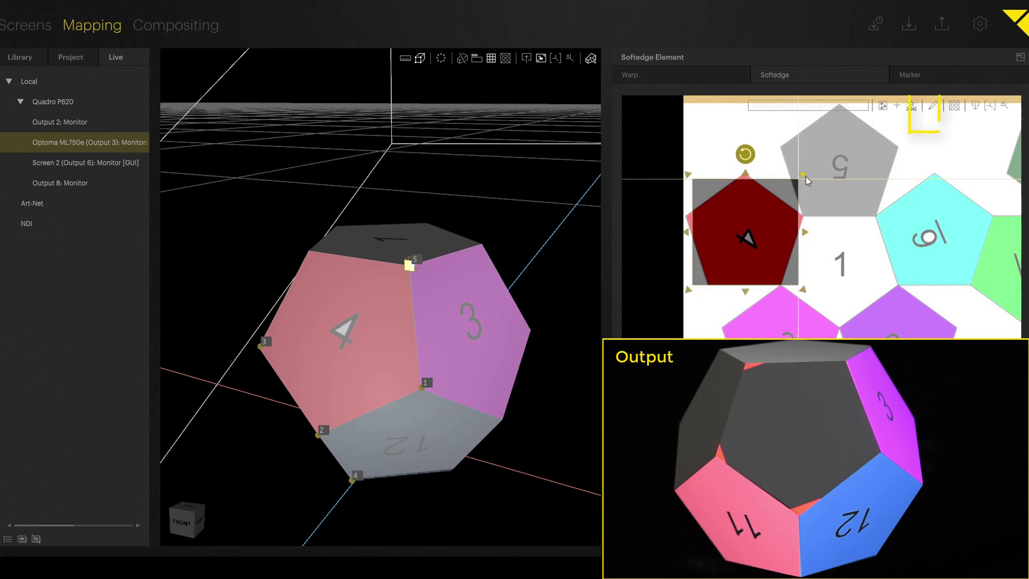
{"action": "left_click", "coordinate": [934, 106]}
{"action": "left_click_drag", "start_coordinate": [799, 180], "coordinate": [817, 188]}
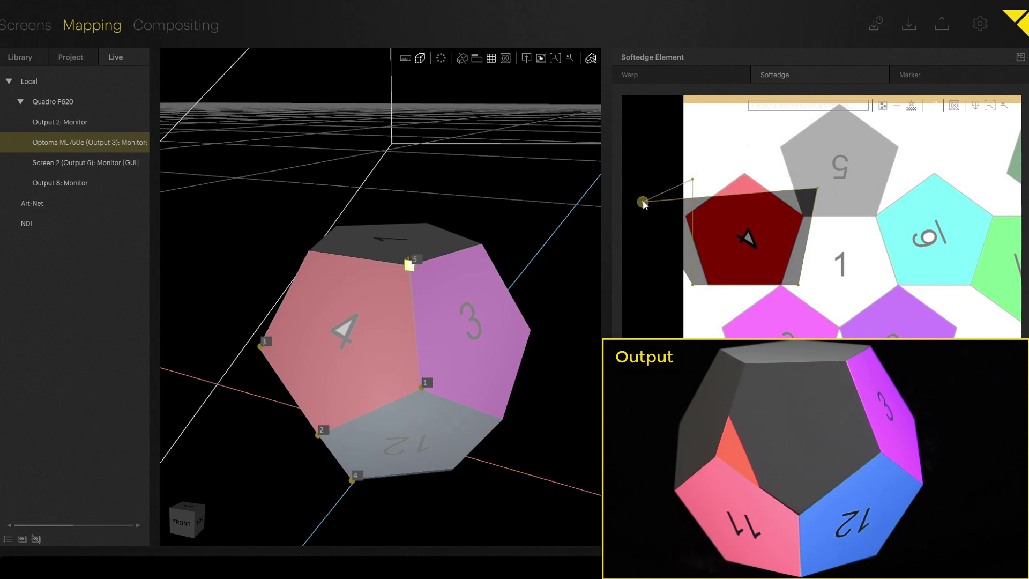
{"action": "left_click_drag", "start_coordinate": [642, 202], "coordinate": [744, 174]}
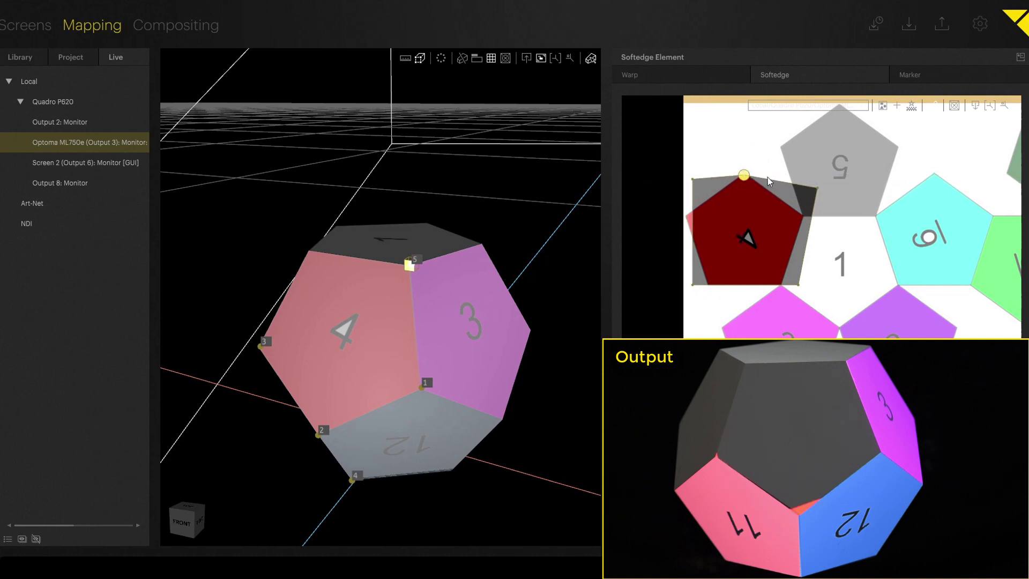
{"action": "left_click_drag", "start_coordinate": [817, 188], "coordinate": [804, 217]}
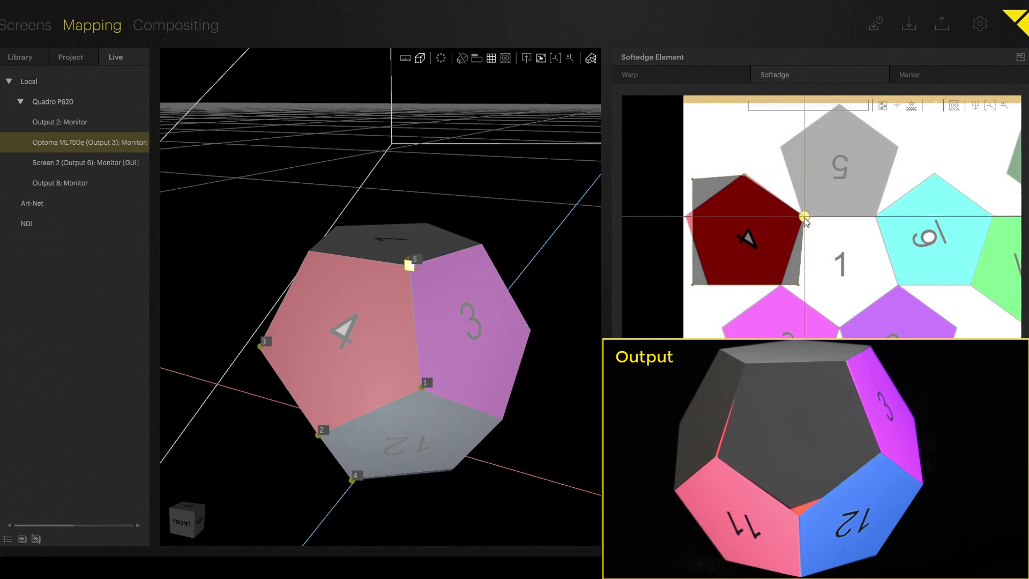
{"action": "left_click_drag", "start_coordinate": [692, 179], "coordinate": [689, 215]}
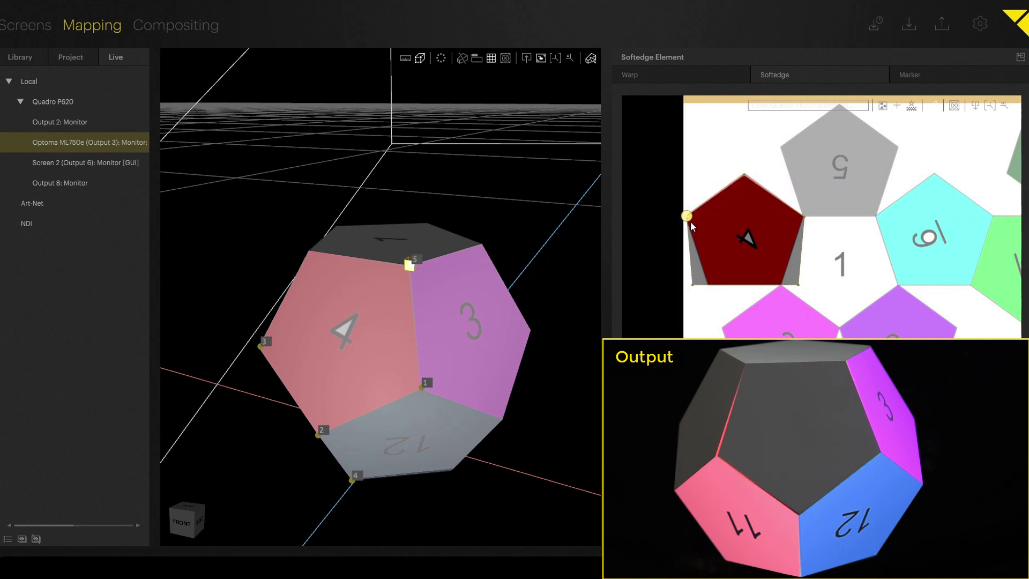
{"action": "left_click_drag", "start_coordinate": [692, 284], "coordinate": [710, 287]}
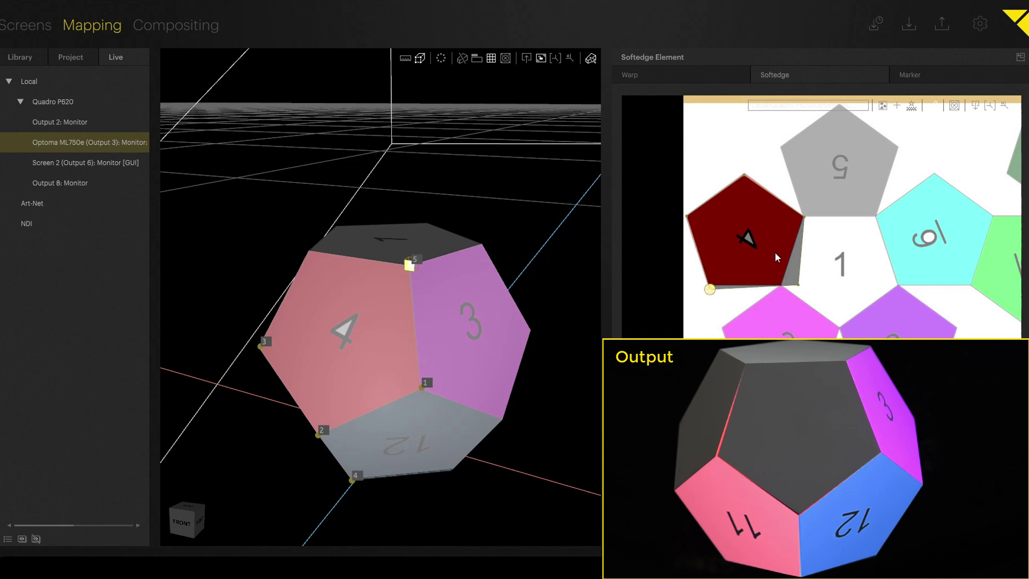
{"action": "left_click_drag", "start_coordinate": [801, 287], "coordinate": [782, 284]}
{"action": "left_click_drag", "start_coordinate": [710, 288], "coordinate": [710, 285]}
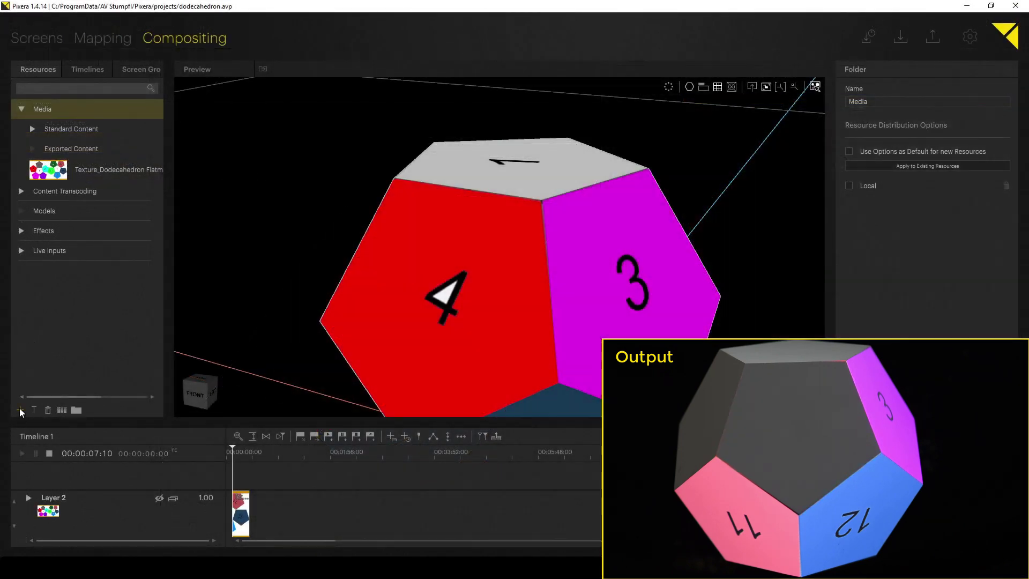
- Import Ocubo_Dodecahedron_1920x1080_30p.mov from Desktop, place it as a layer on the preview, and play it
{"action": "left_click", "coordinate": [19, 410]}
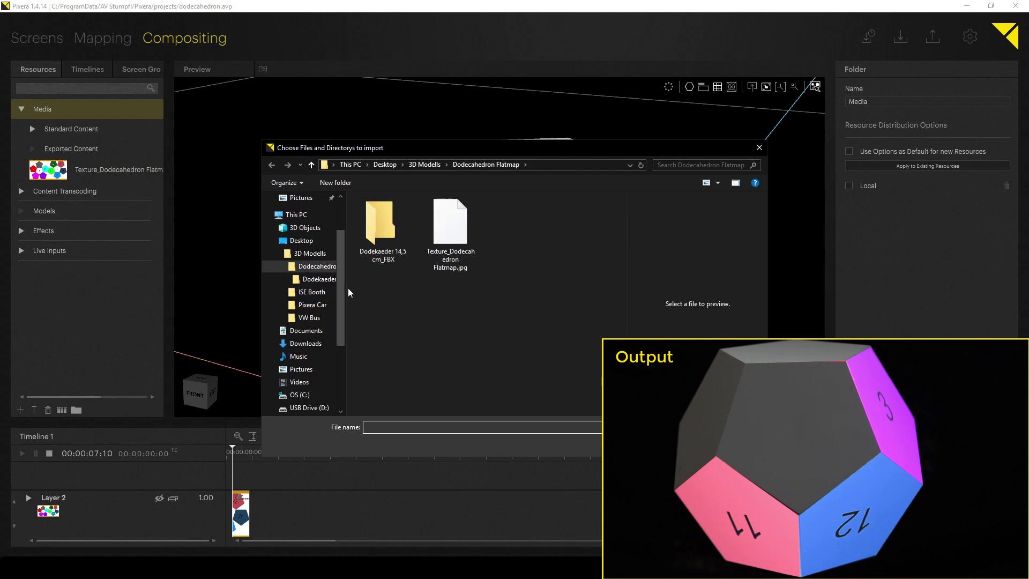
{"action": "left_click", "coordinate": [301, 240]}
{"action": "left_click", "coordinate": [450, 227]}
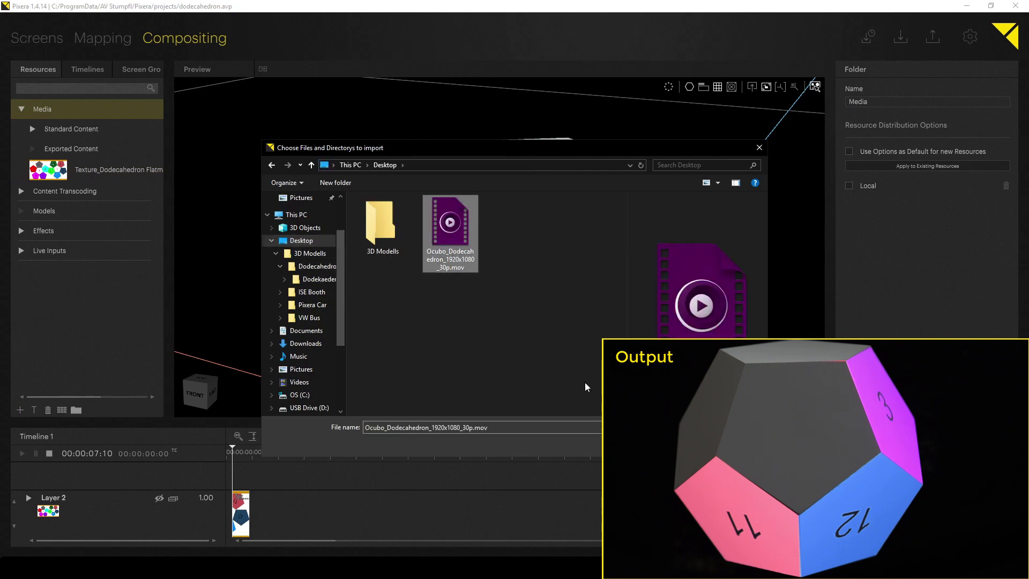
{"action": "left_click", "coordinate": [691, 447]}
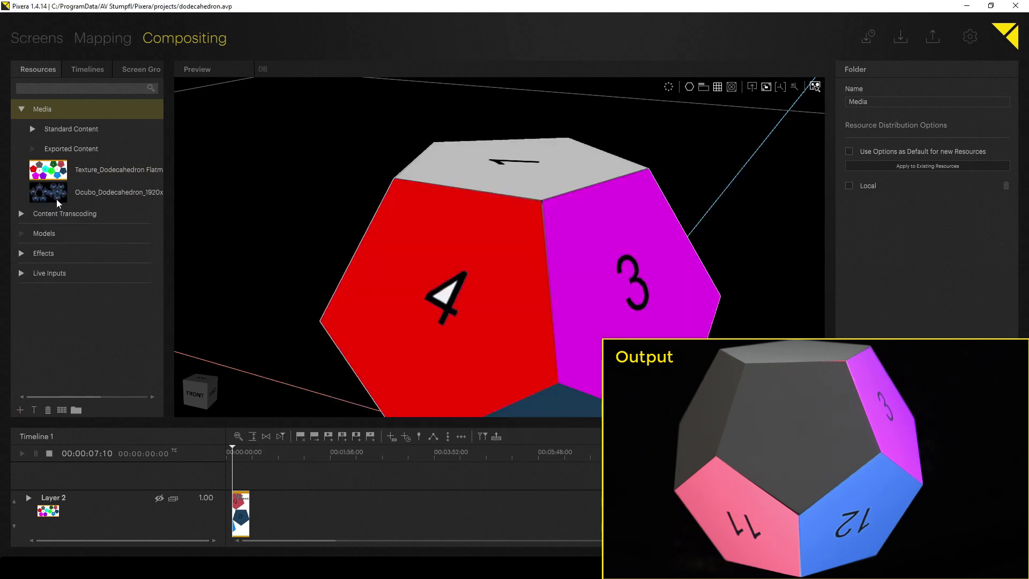
{"action": "left_click_drag", "start_coordinate": [55, 199], "coordinate": [462, 320]}
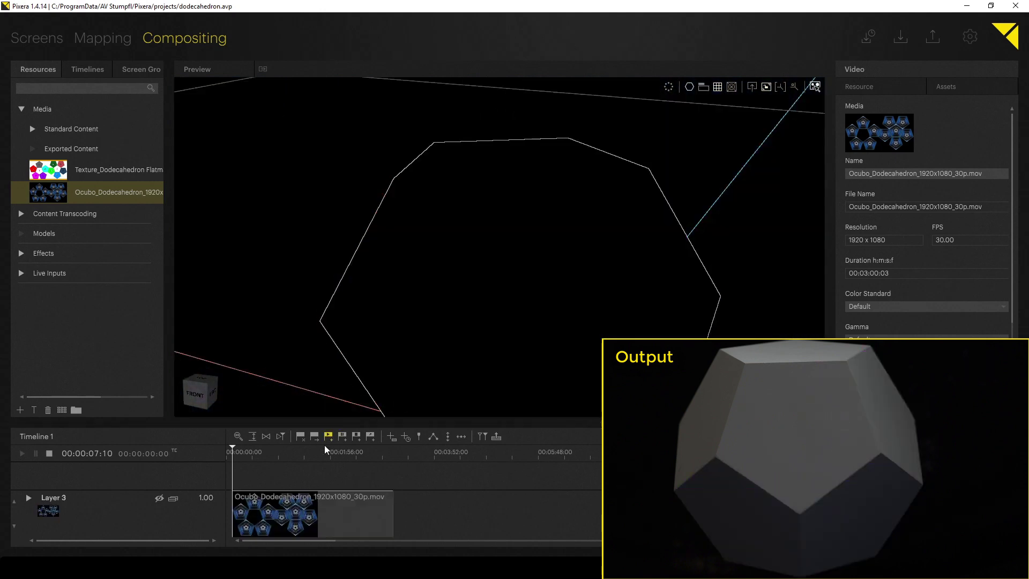
{"action": "key", "text": "space"}
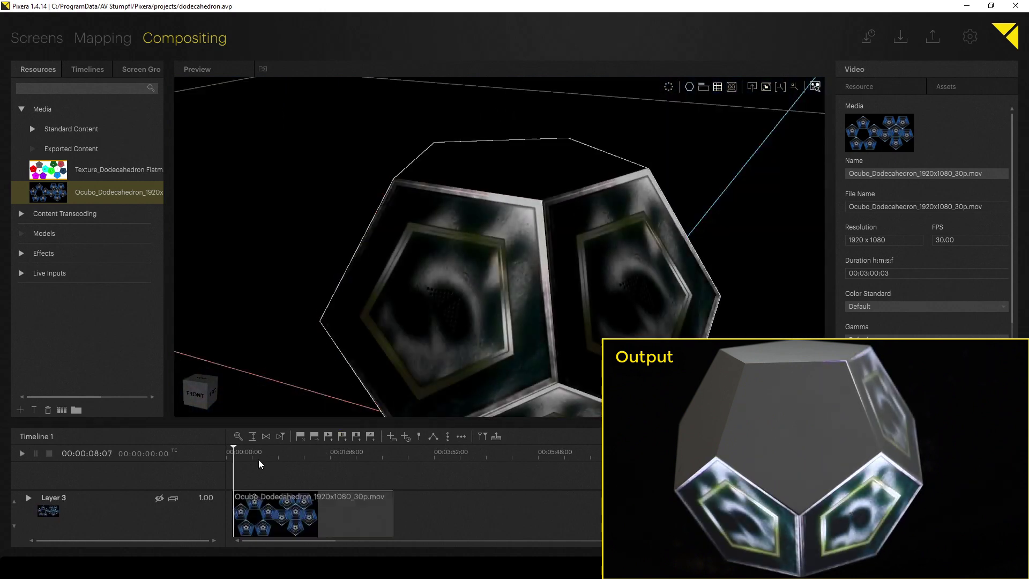